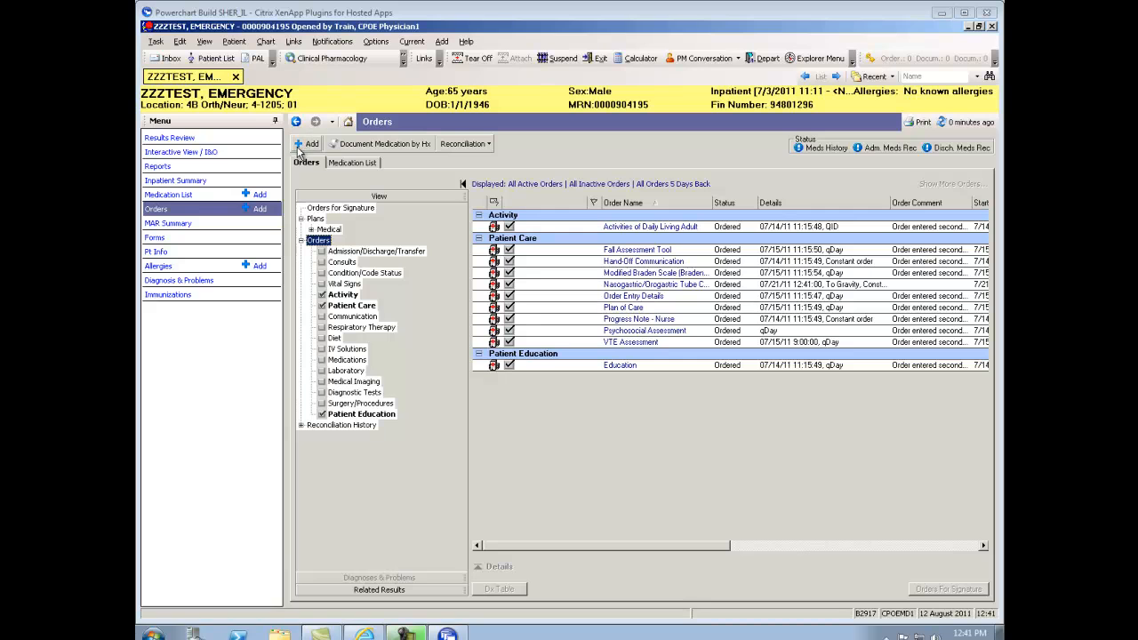
Search 'admit' and add the Admit to Medical Care plan to the orders as Planned Pending
click(304, 144)
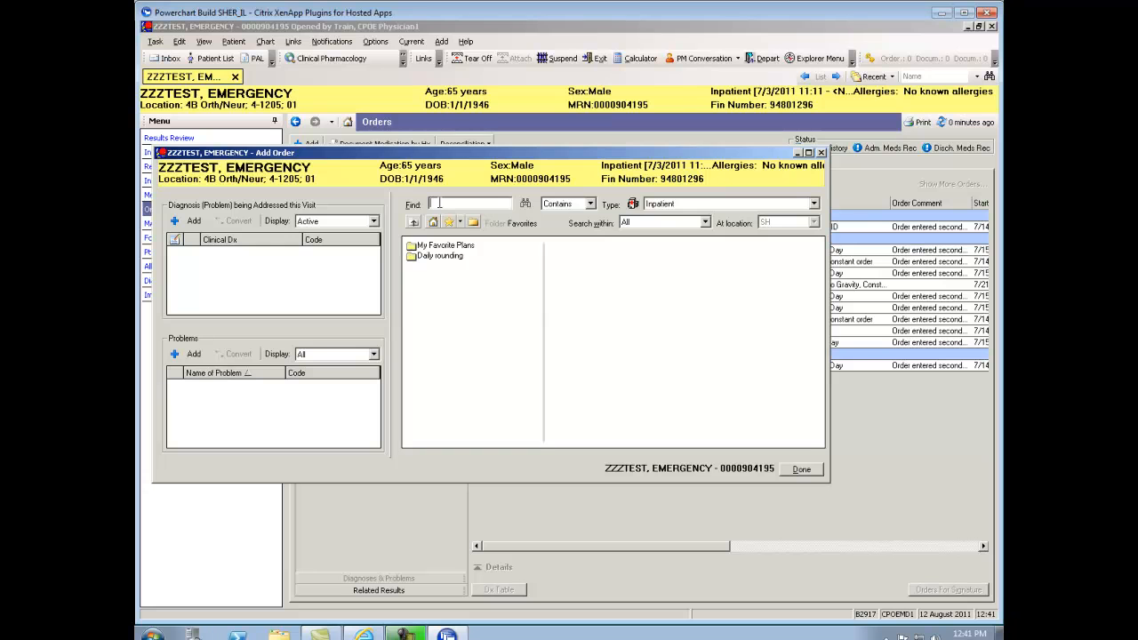
text(admit)
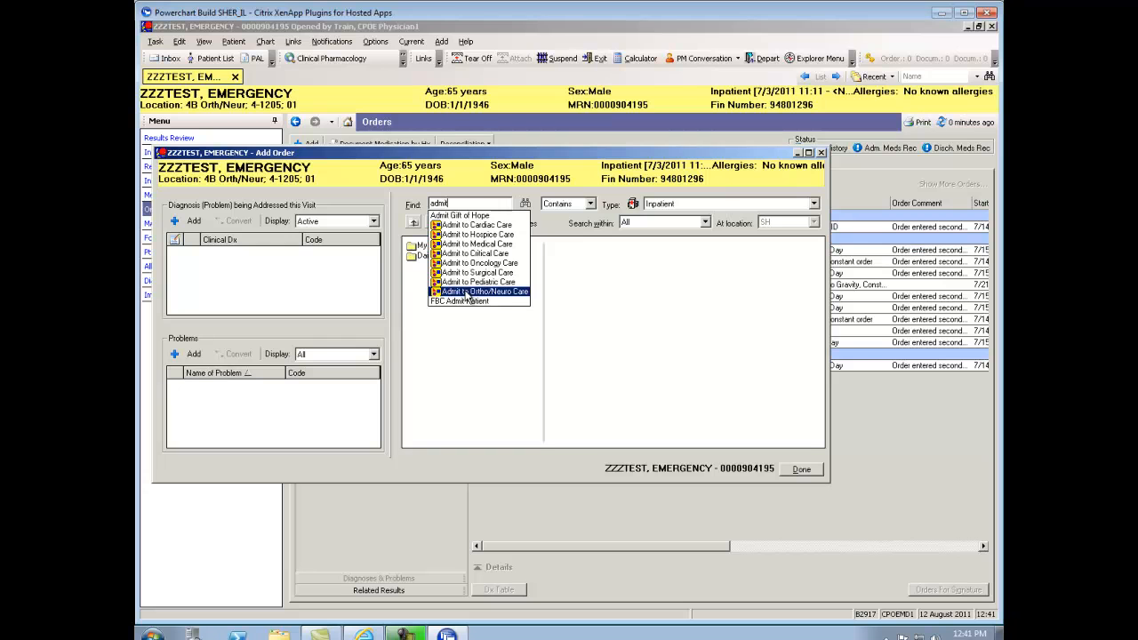
click(456, 242)
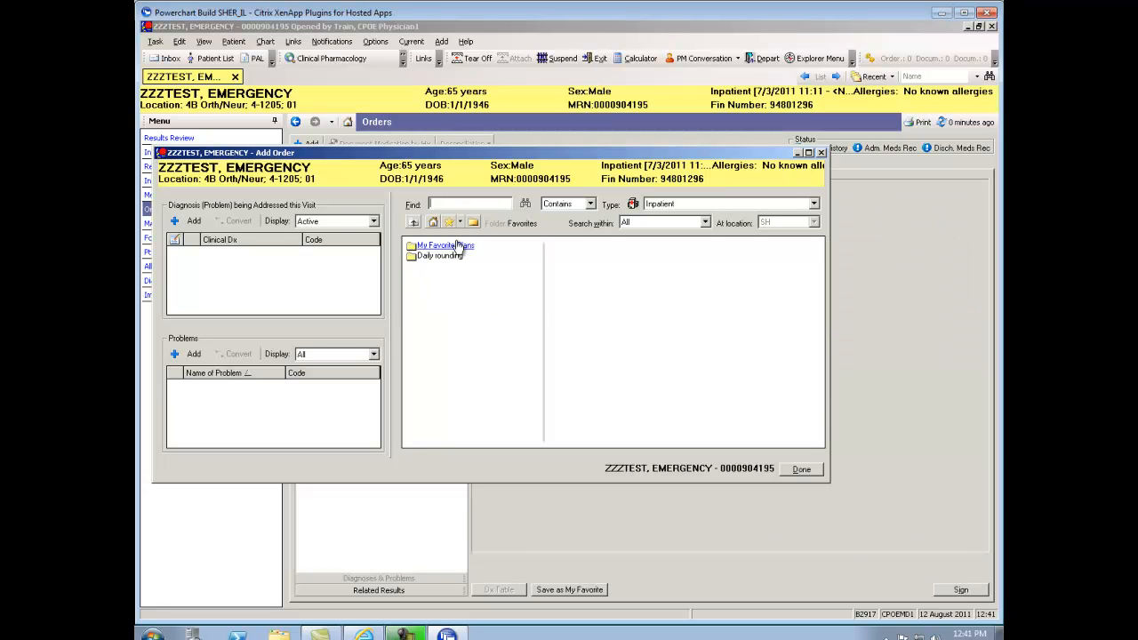
click(800, 470)
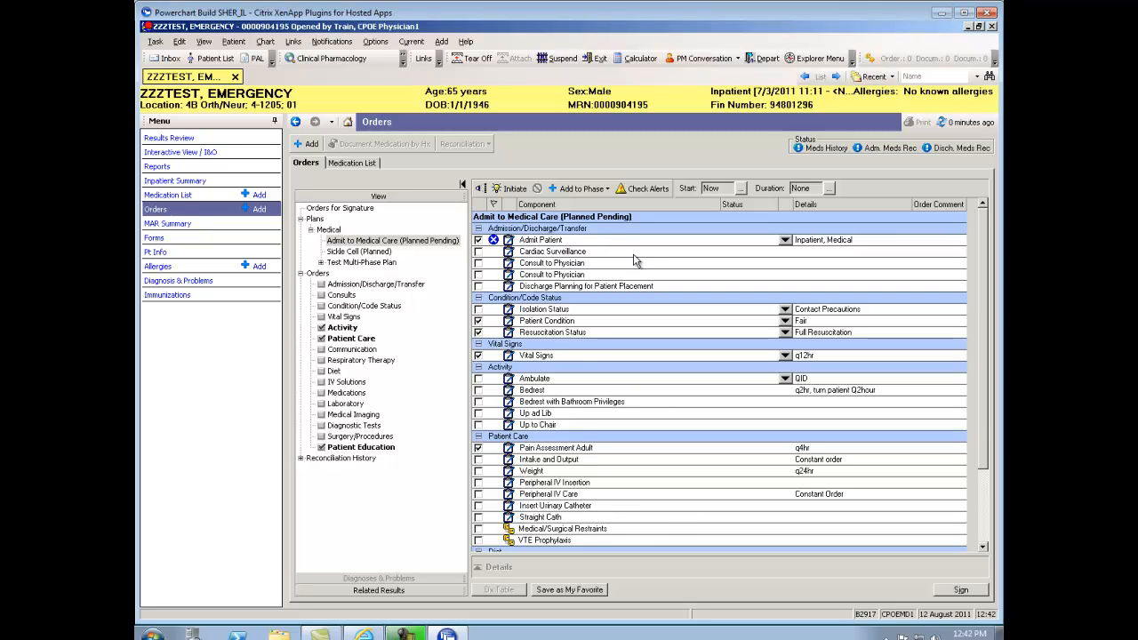
In the Admit to Medical Care plan, check Cardiac Surveillance and the first Consult to Physician order
click(399, 241)
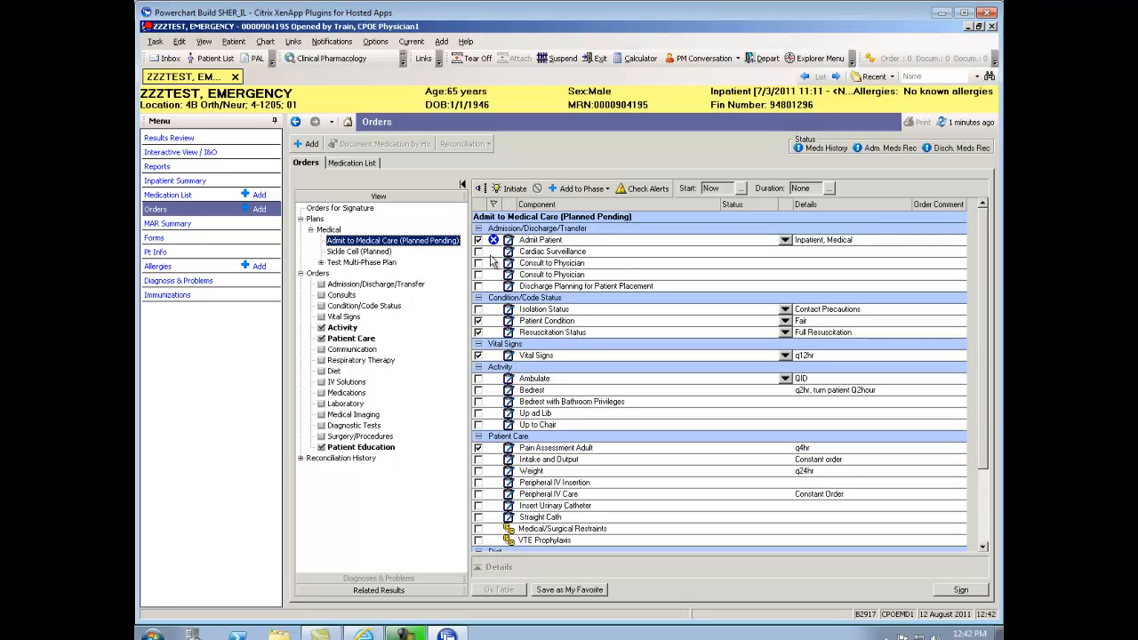
click(479, 252)
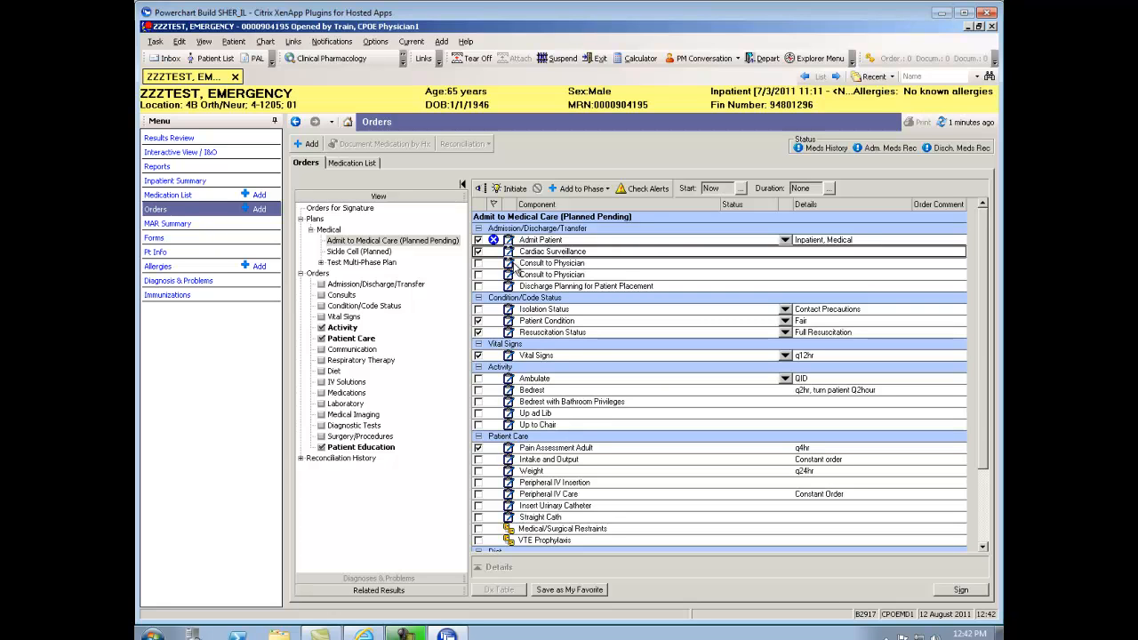
click(479, 264)
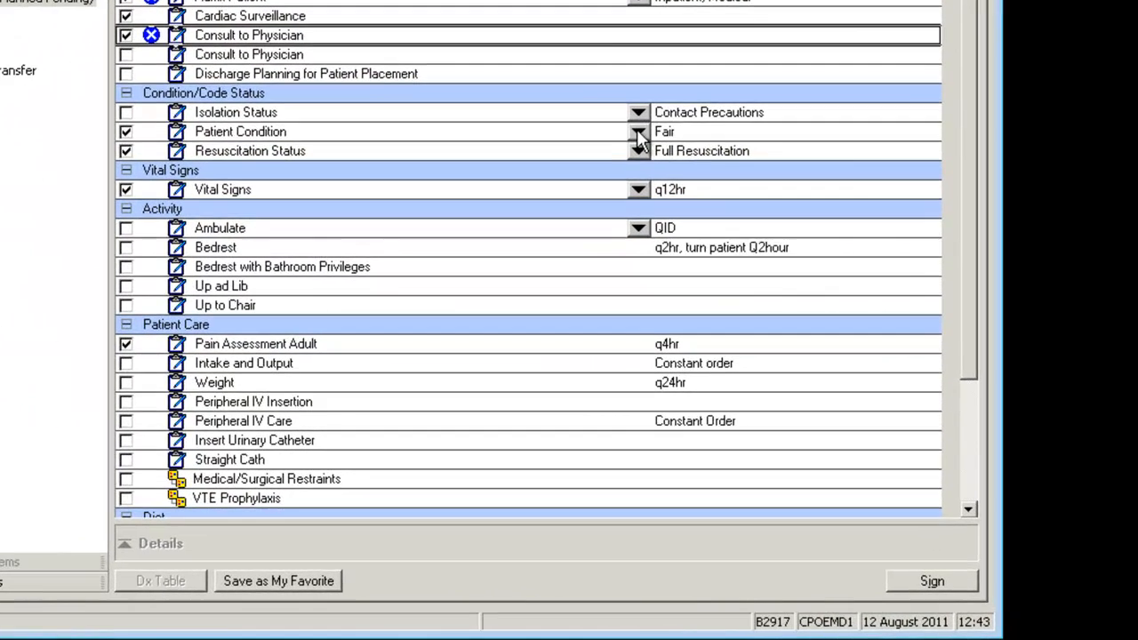
Change Patient Condition from Fair to Good, Constant Order, and collapse the details panel
click(692, 202)
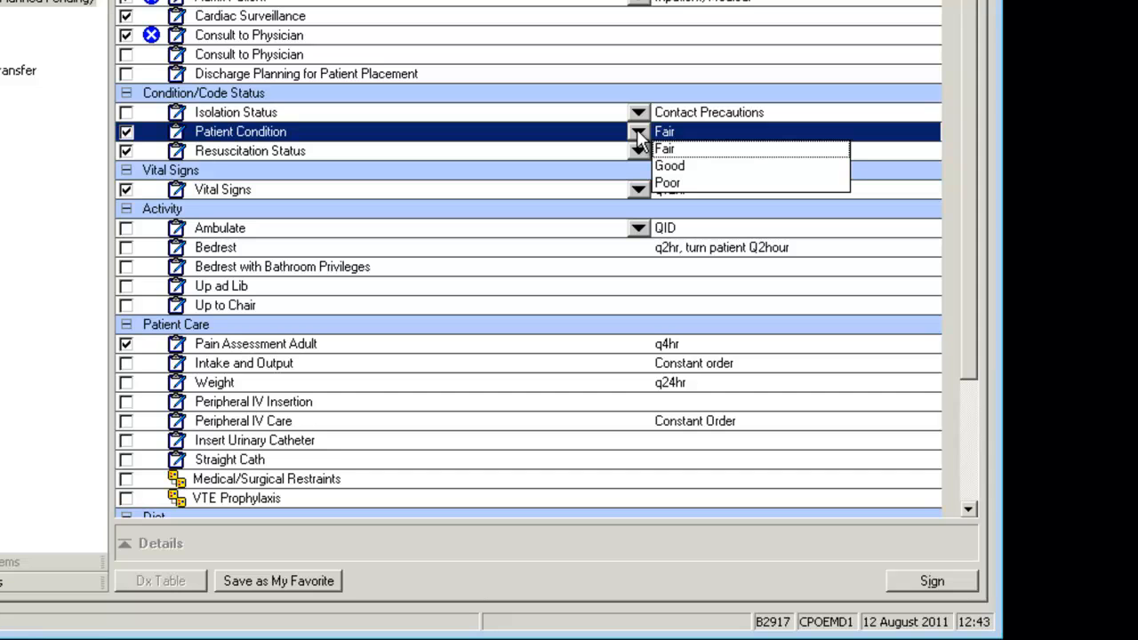
click(670, 166)
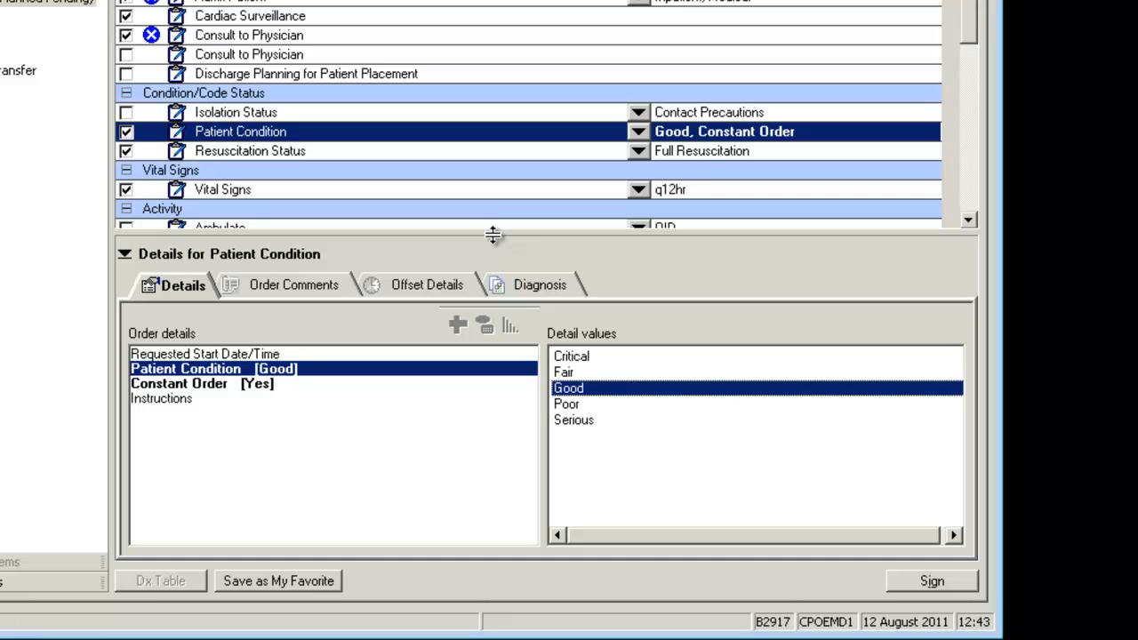
drag(493, 234, 495, 472)
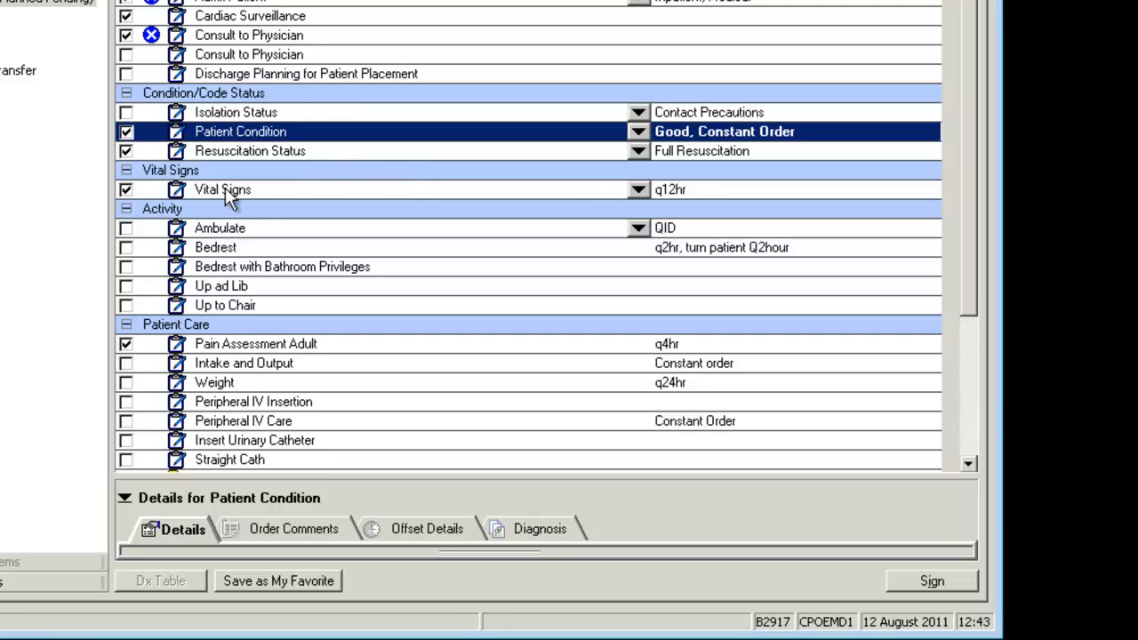
Set Vital Signs to q8hr and check the Ambulate QID order
click(639, 192)
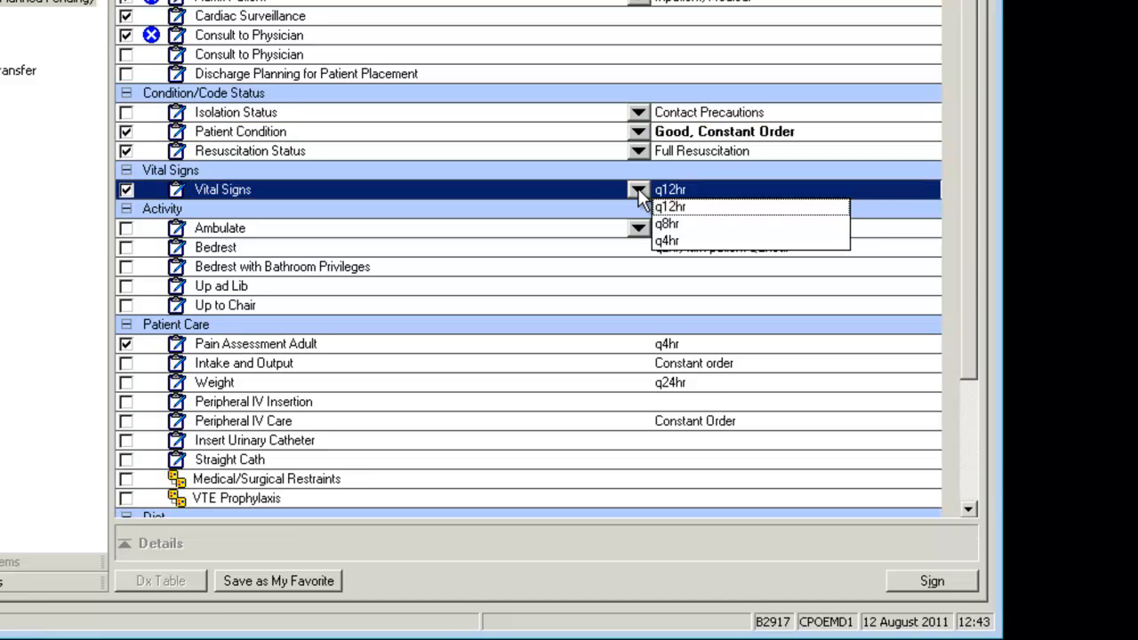
click(667, 224)
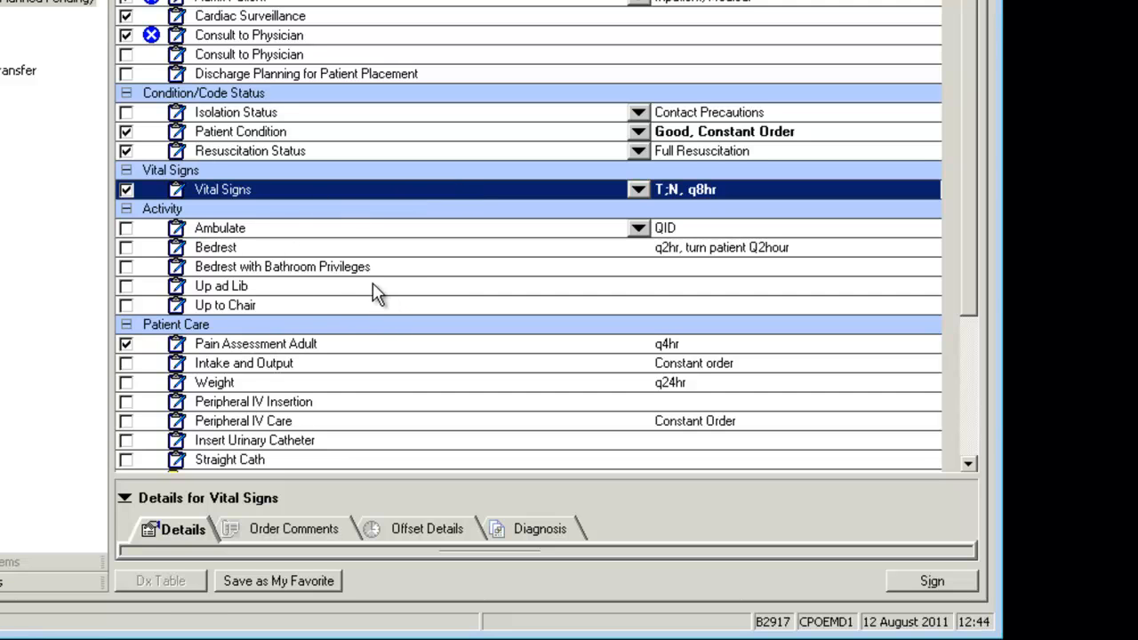
click(126, 229)
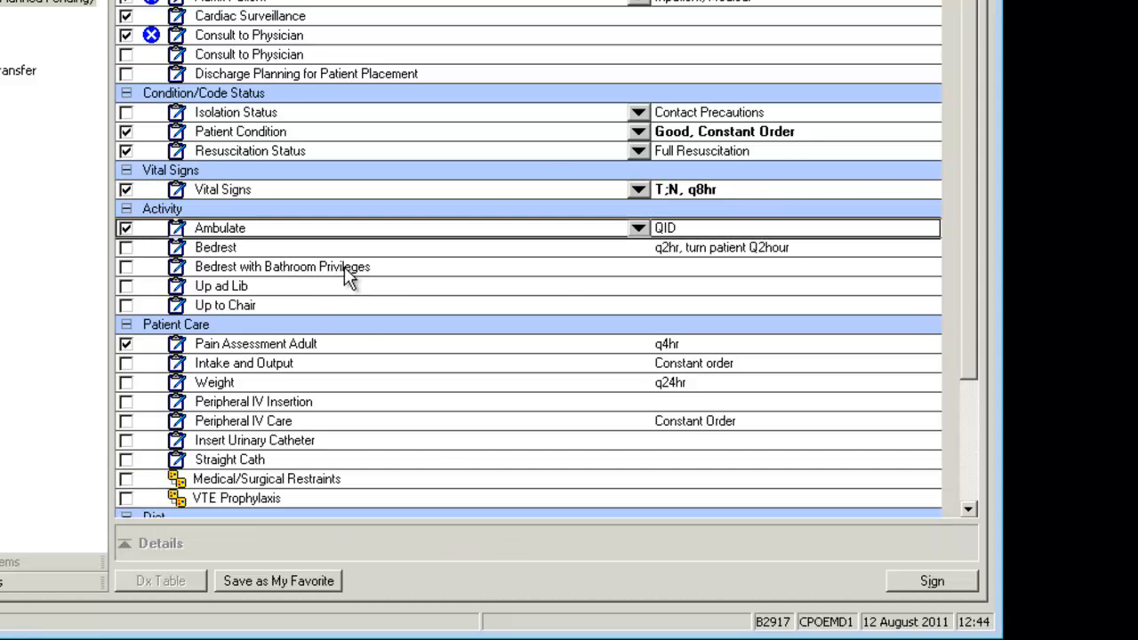
scroll(894, 315, down, 3)
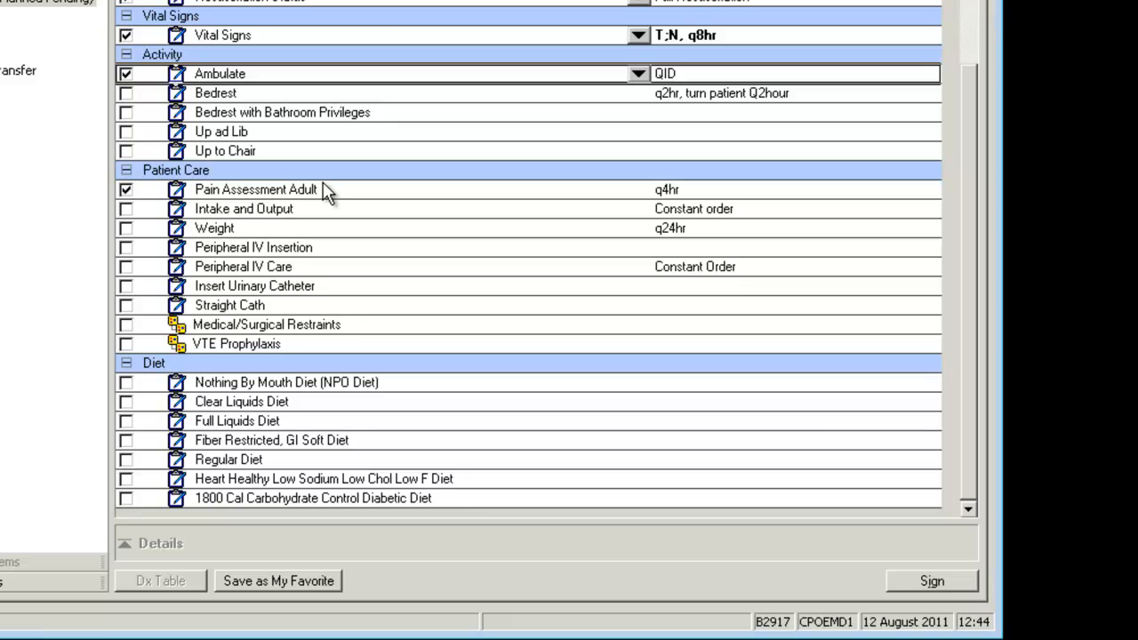
Check the Intake and Output and Weight orders, and uncheck Regular Diet
click(126, 210)
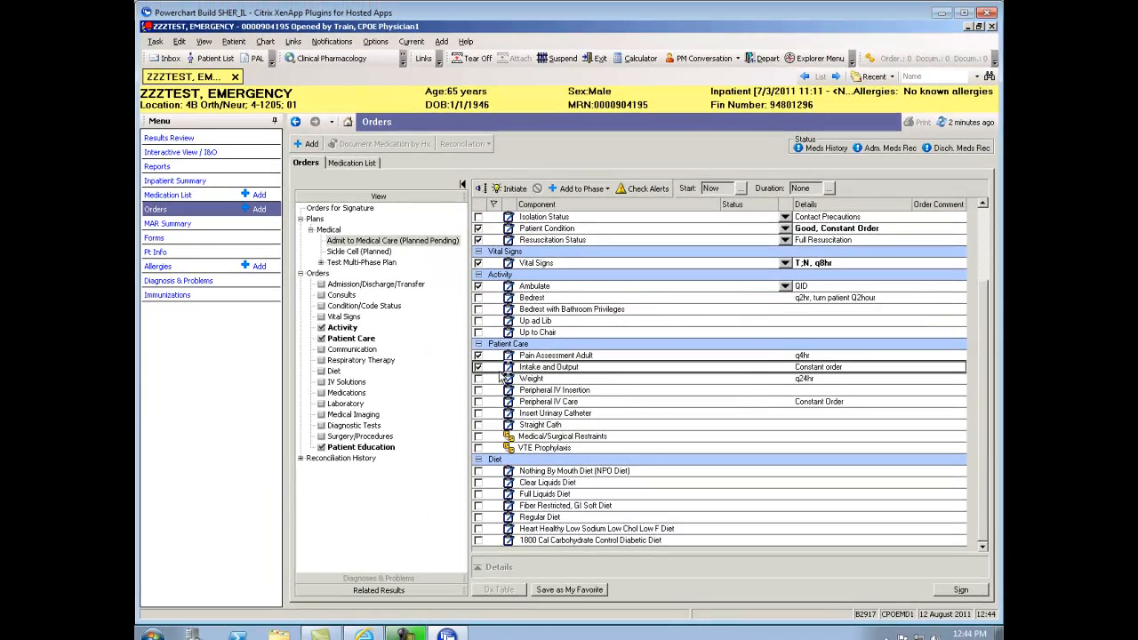
click(479, 379)
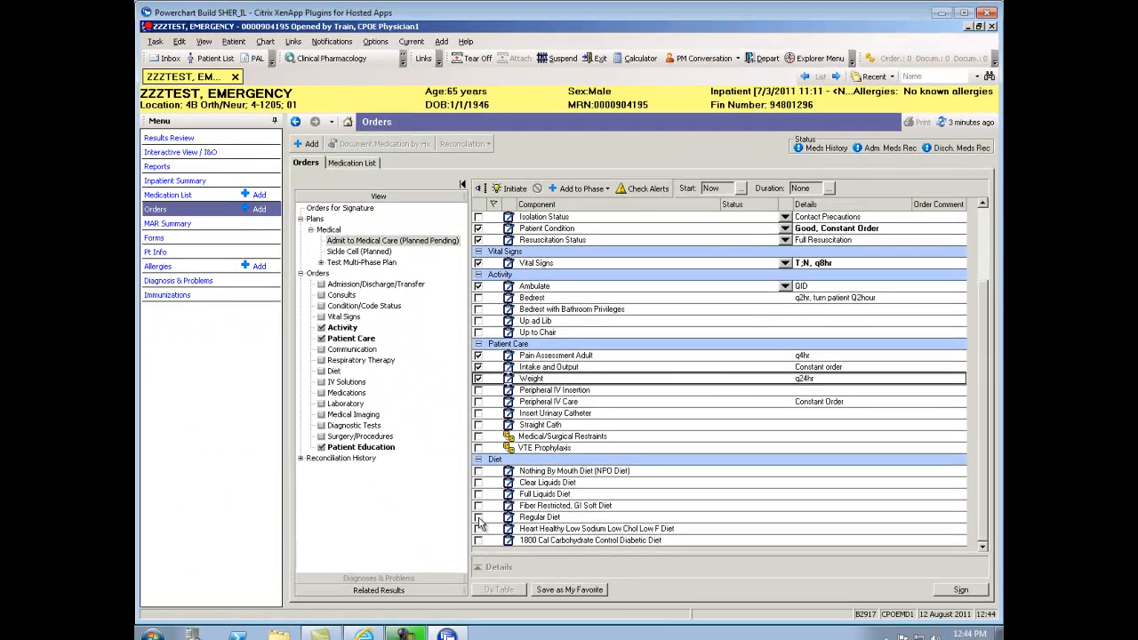
click(479, 517)
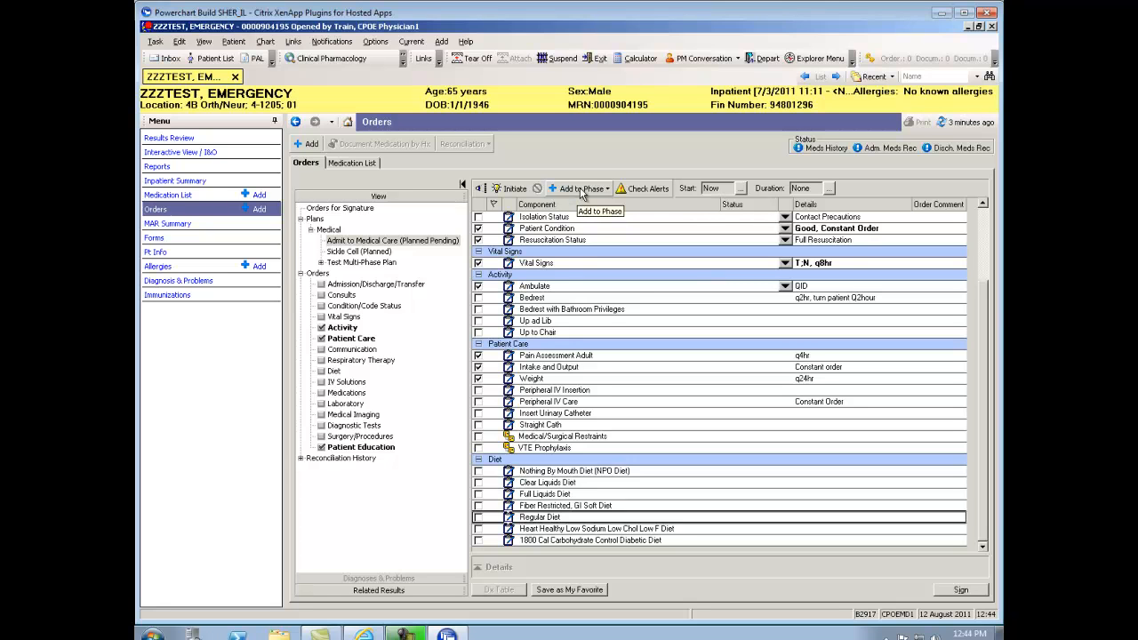
Add a 1500 Cal Carbohydrate Control Diabetic Diet order to the plan's Diet section
click(579, 190)
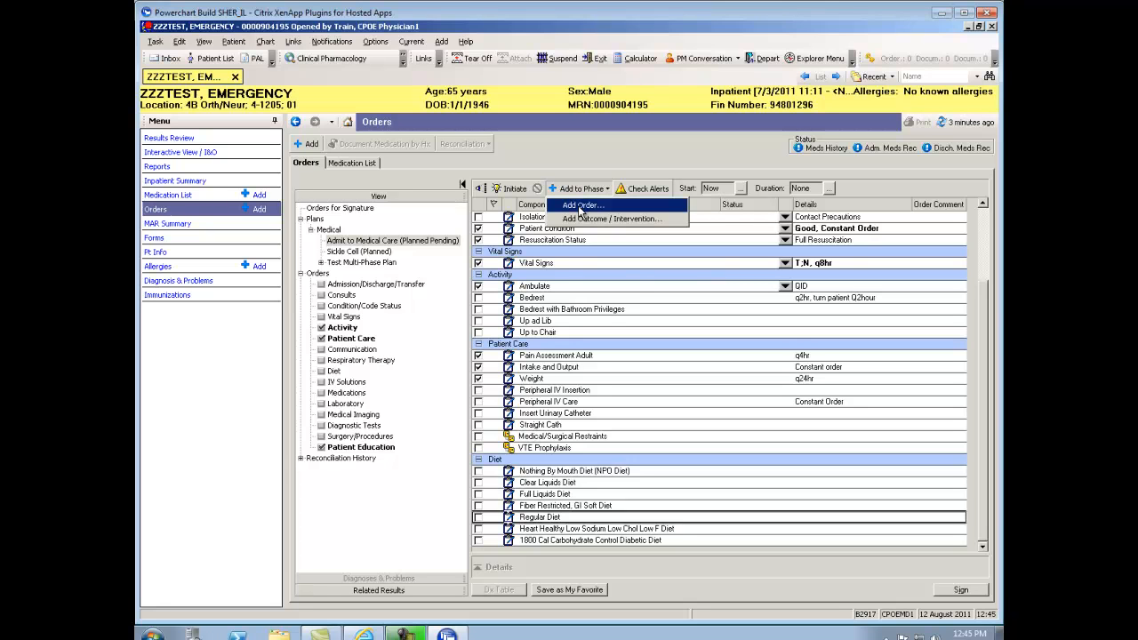
click(581, 206)
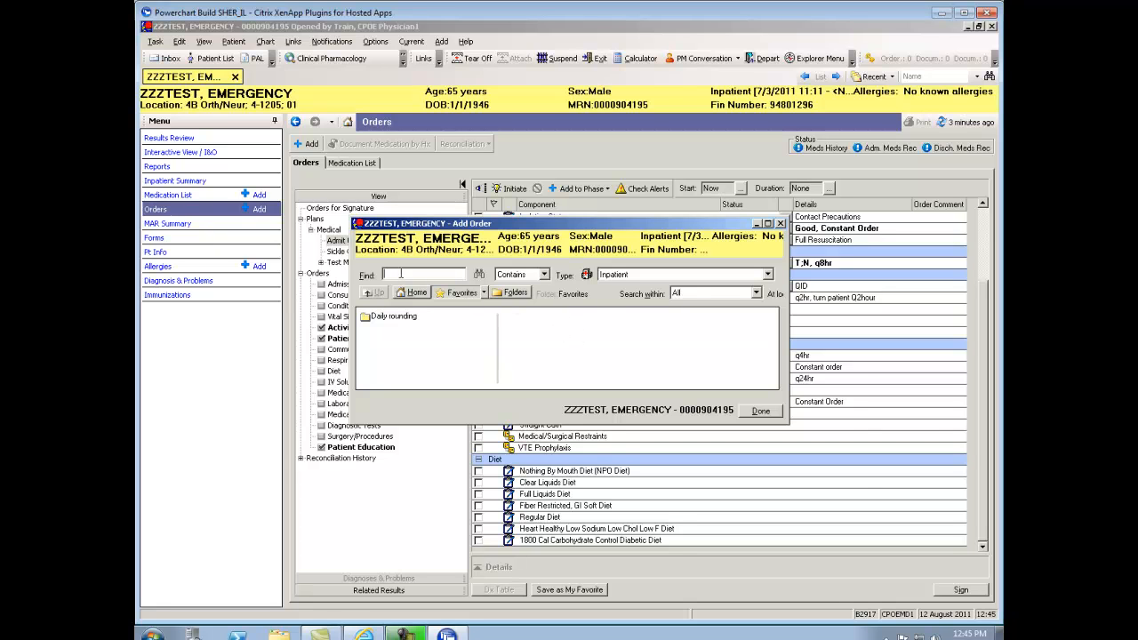
key(Return)
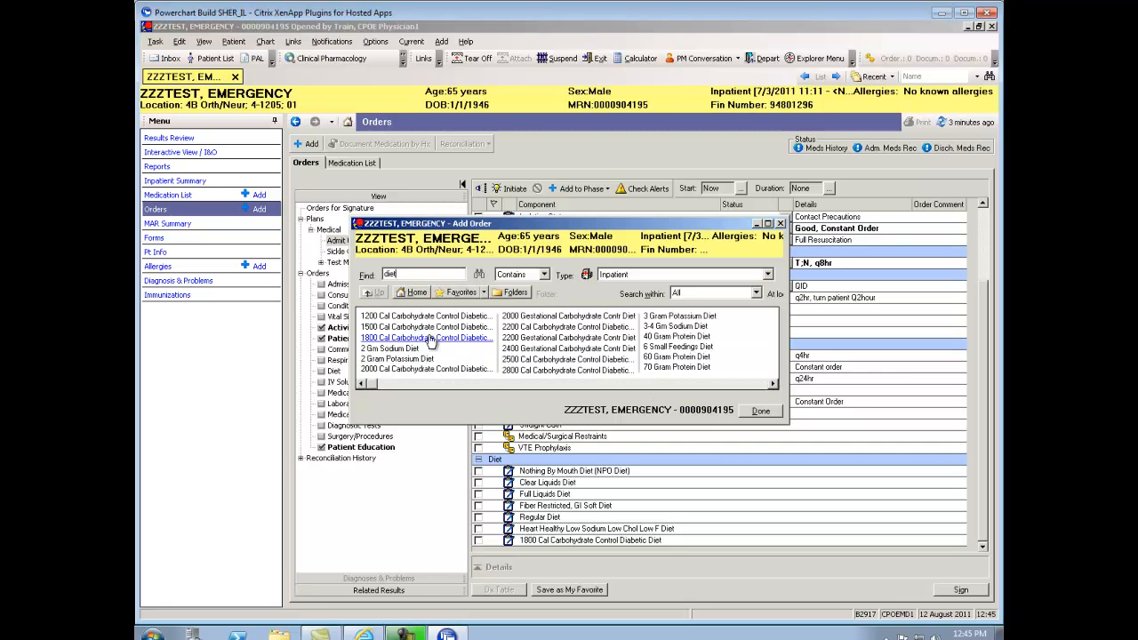
click(405, 331)
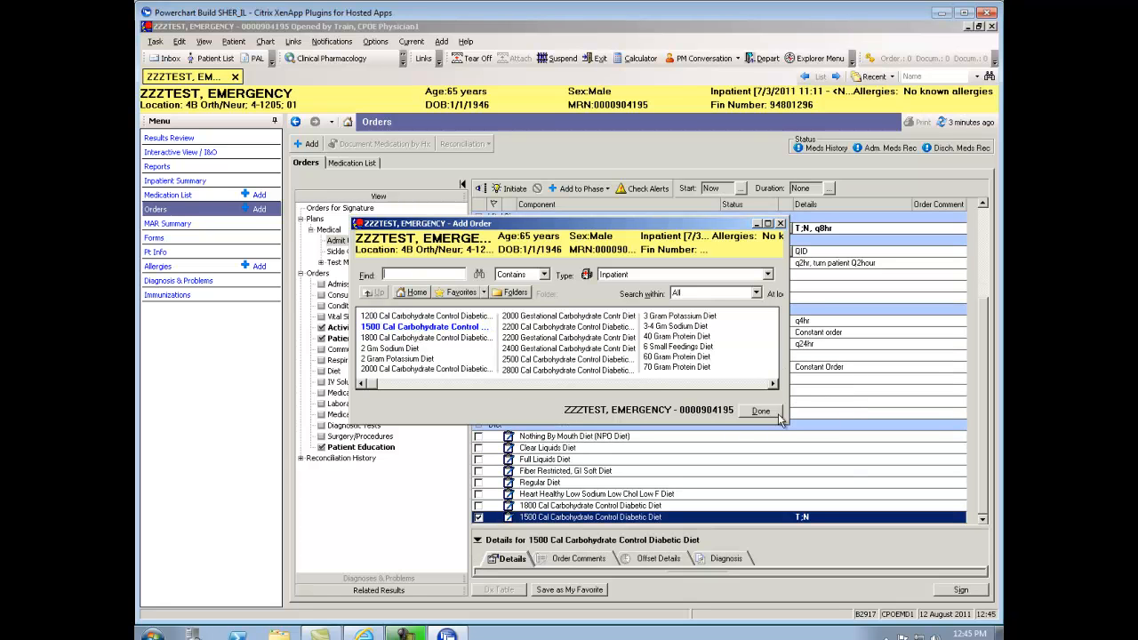
click(761, 412)
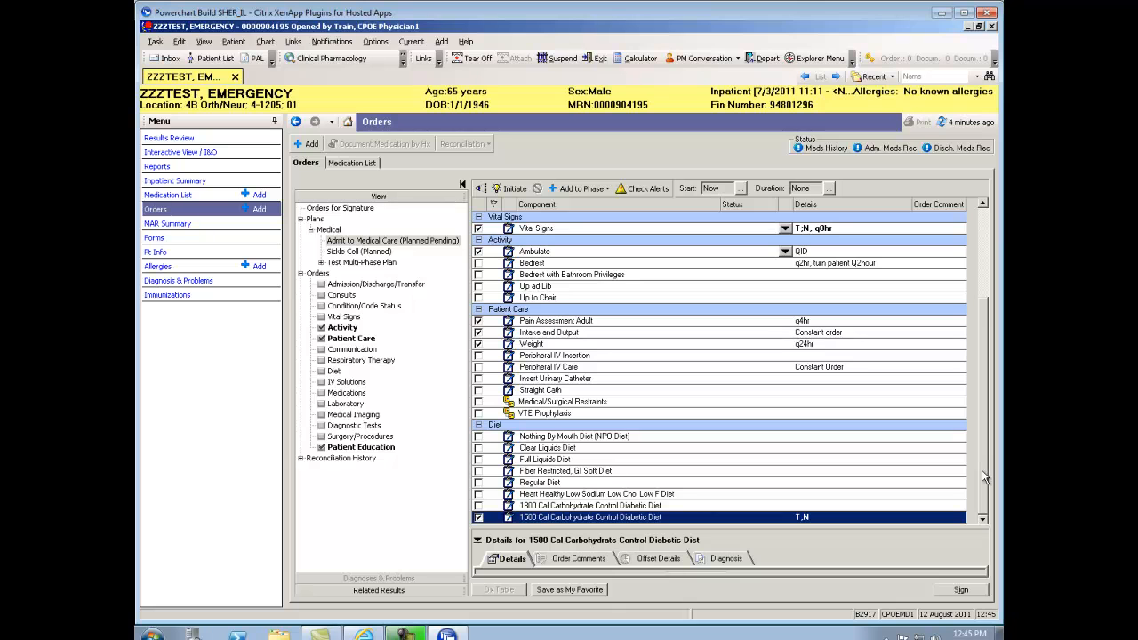
Initiate the plan, turning its checked components into orders dated 8/12/2011 12:45
drag(985, 471, 993, 325)
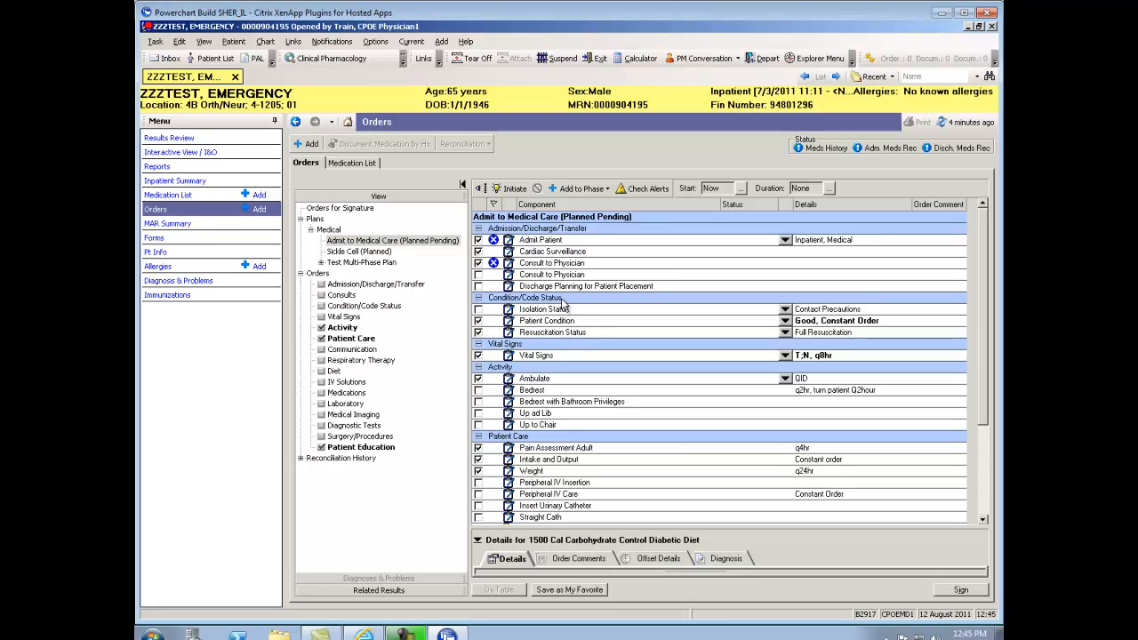
click(510, 189)
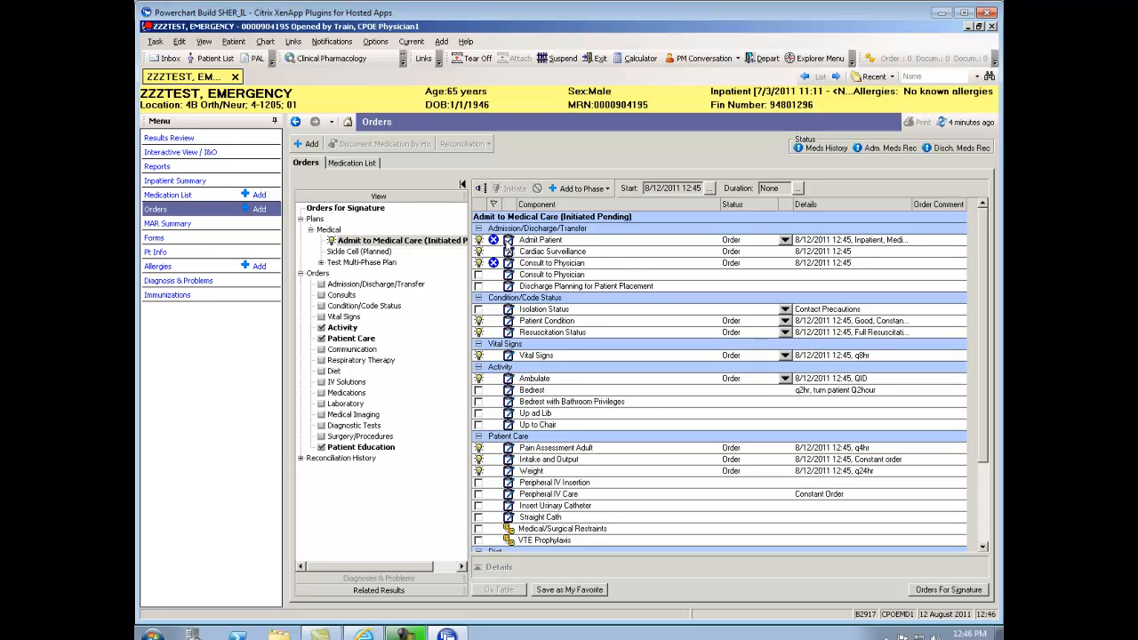
mouse_move(497, 244)
Enter the admitting physician on Admit Patient, then bring up the Consult to Physician details
click(563, 246)
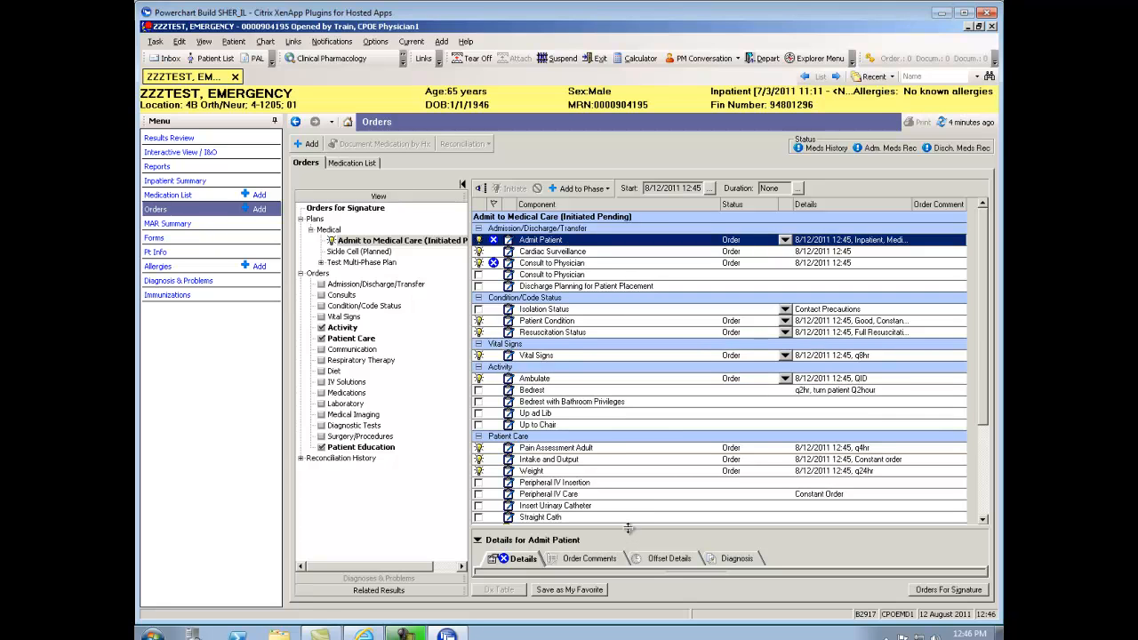
drag(628, 528, 625, 418)
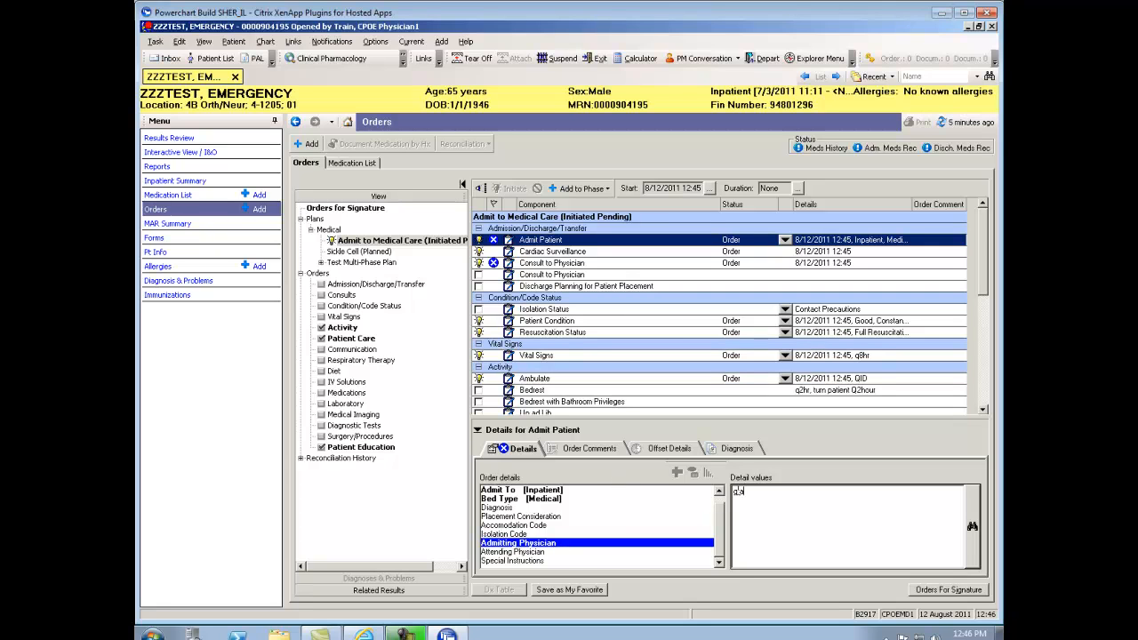
key(Return)
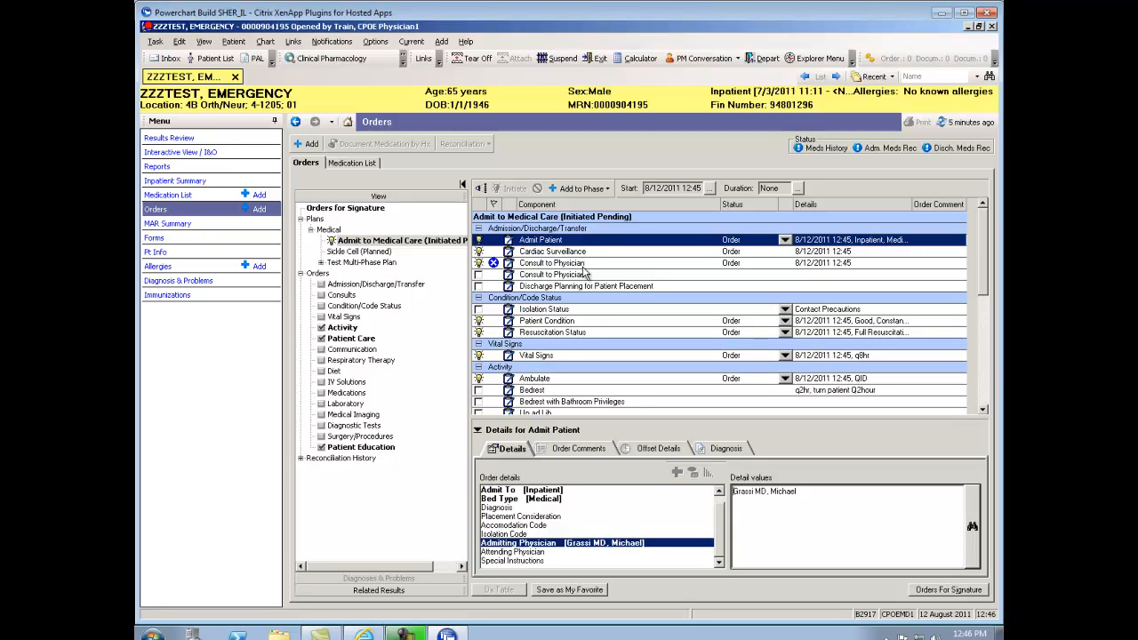
mouse_move(589, 275)
click(570, 264)
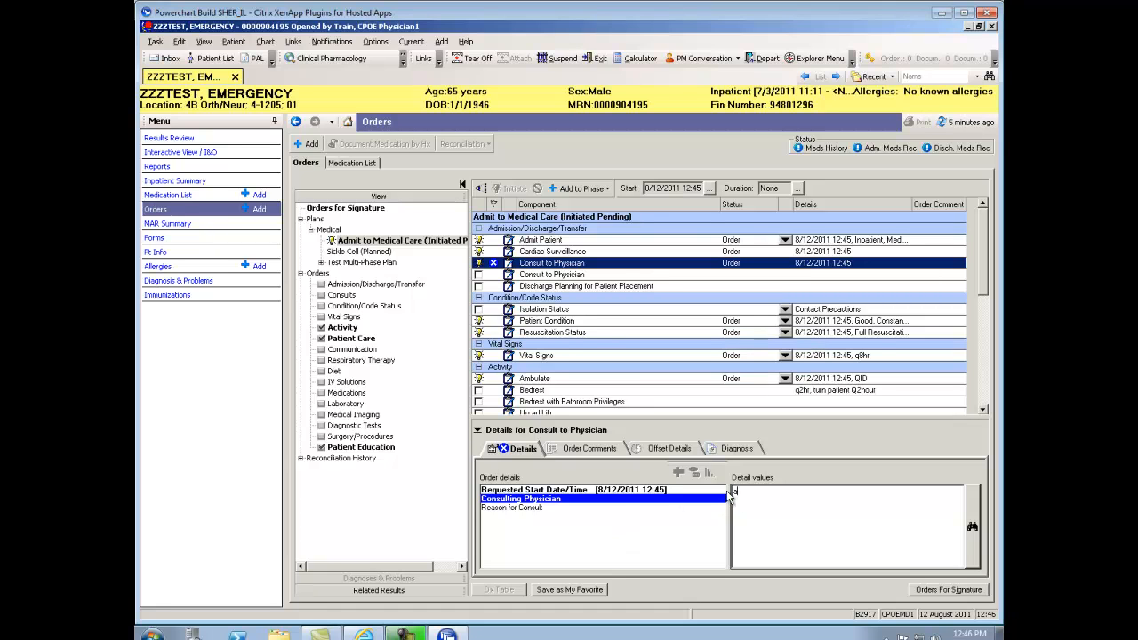
Enter the consulting physician and 'abdominal pain' as the reason for consult
key(Return)
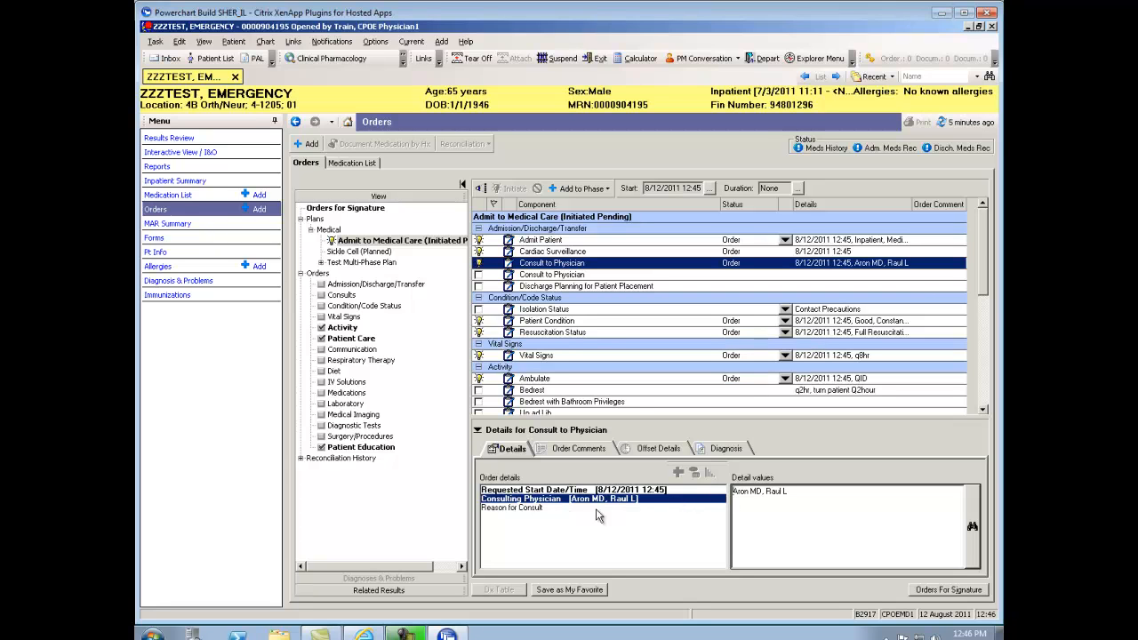
click(547, 508)
text(abdominal)
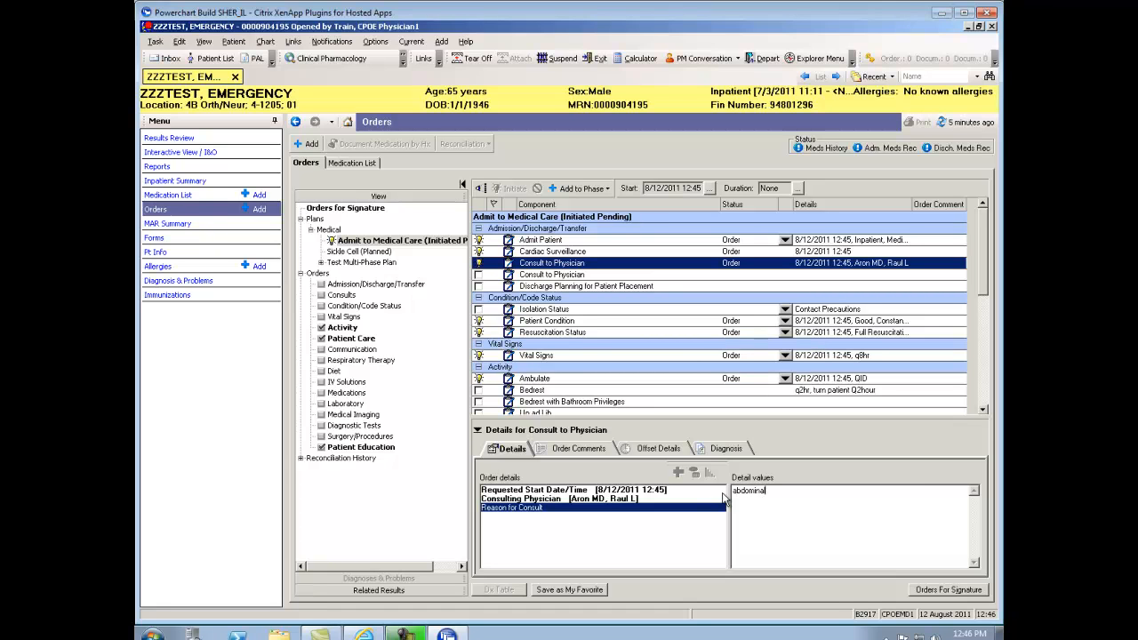
text( pain)
click(662, 510)
drag(986, 233, 986, 343)
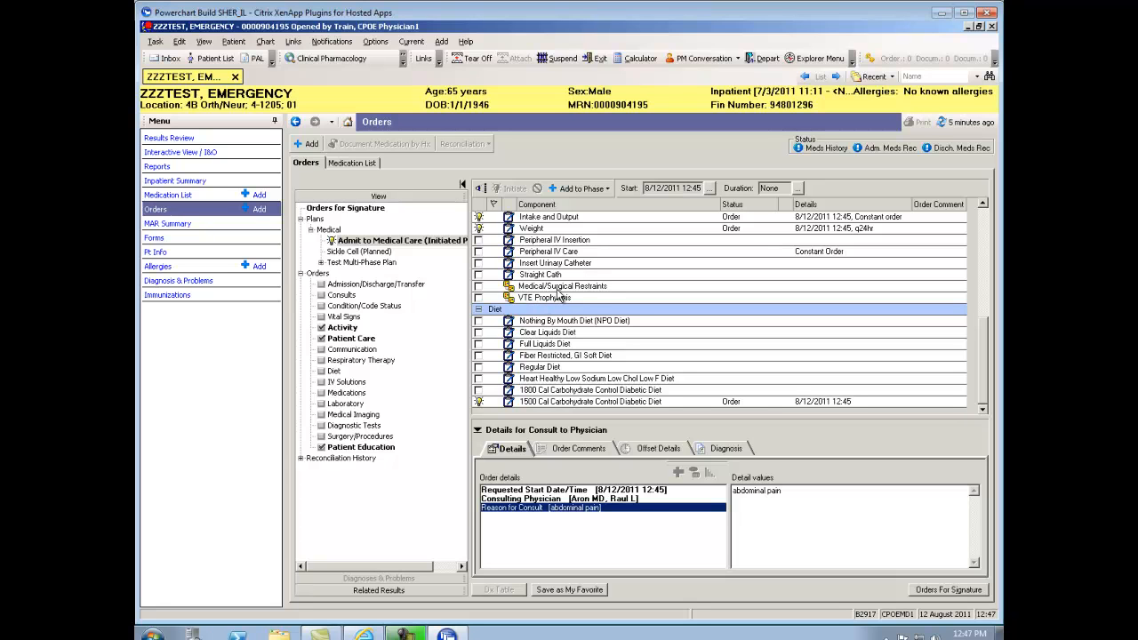
Set Restraint Initiation MedSurg to Cognitive impairment and Wrist/Ankle, then return to Admit to Medical Care
double_click(481, 288)
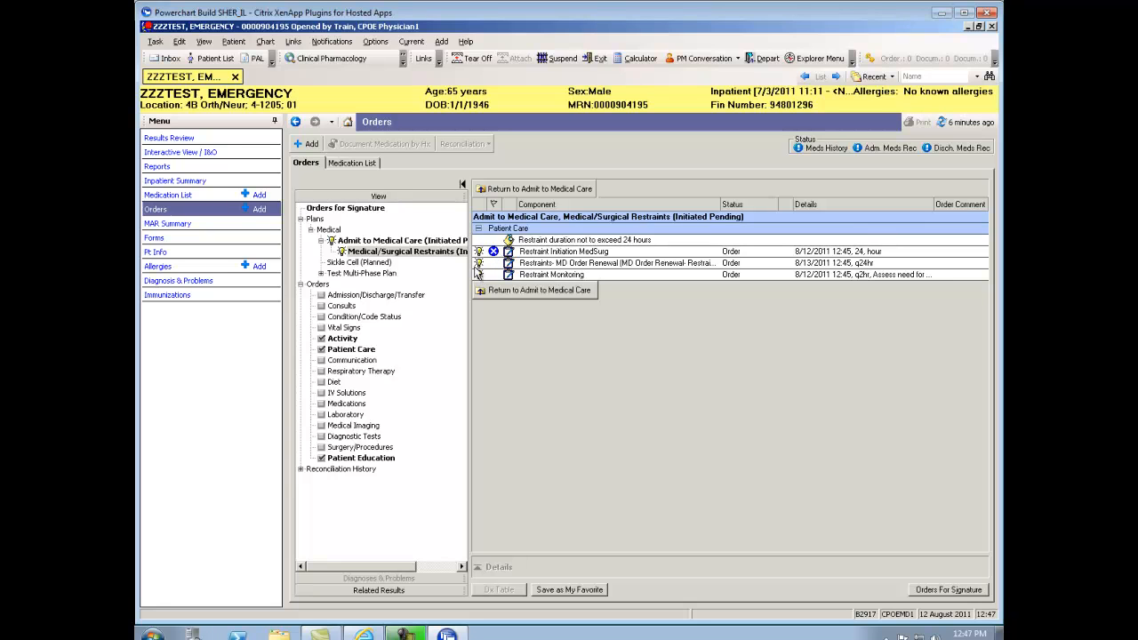
click(563, 253)
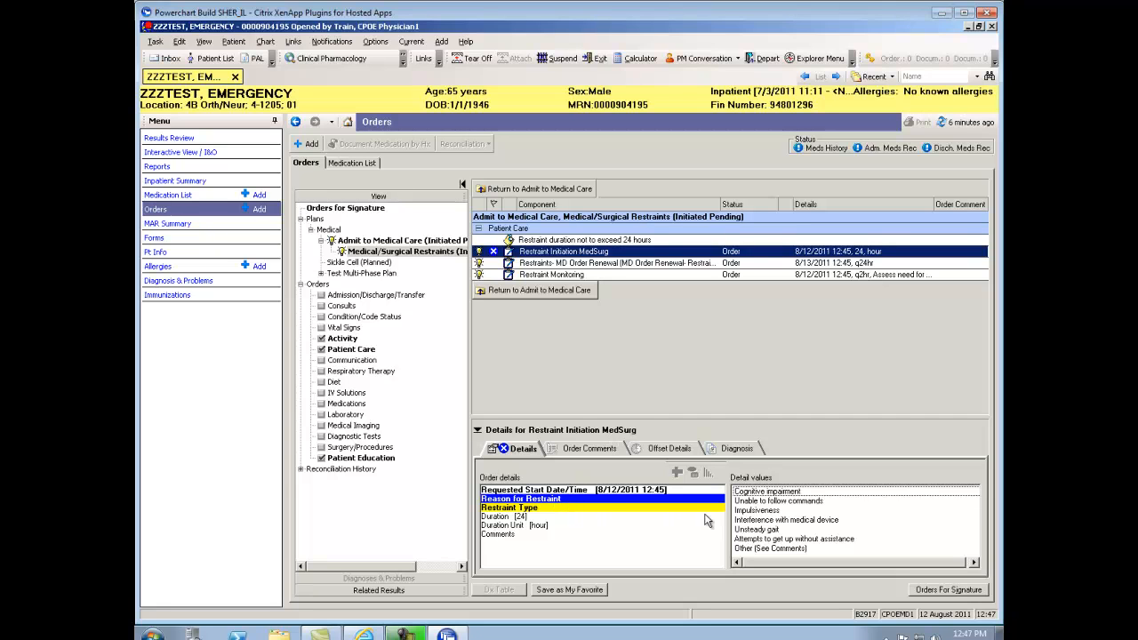
click(765, 492)
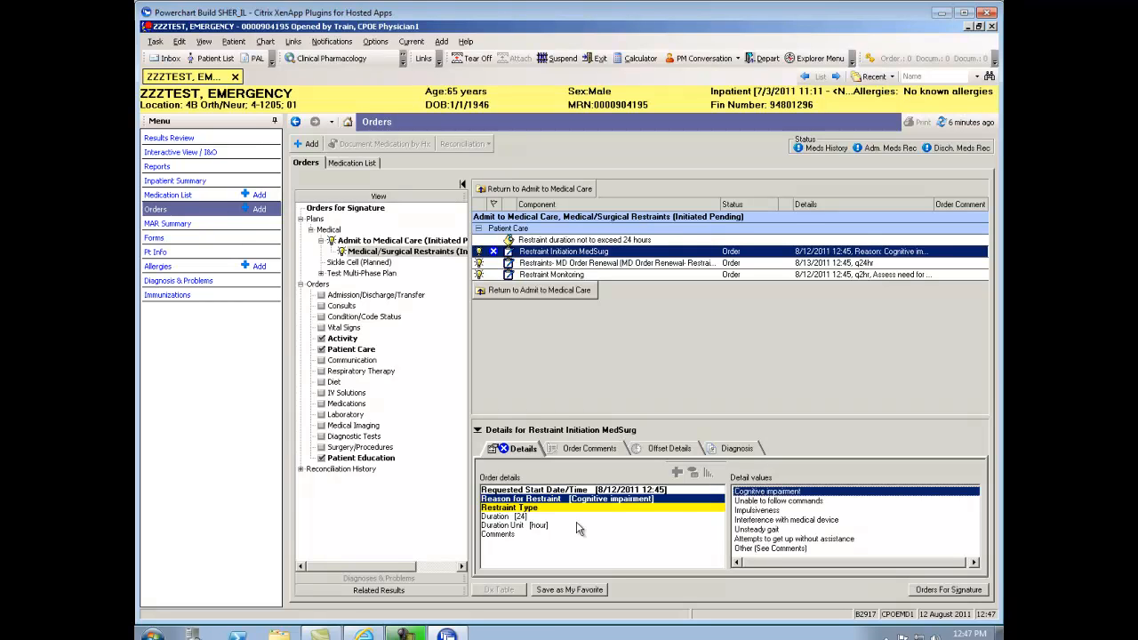
click(552, 508)
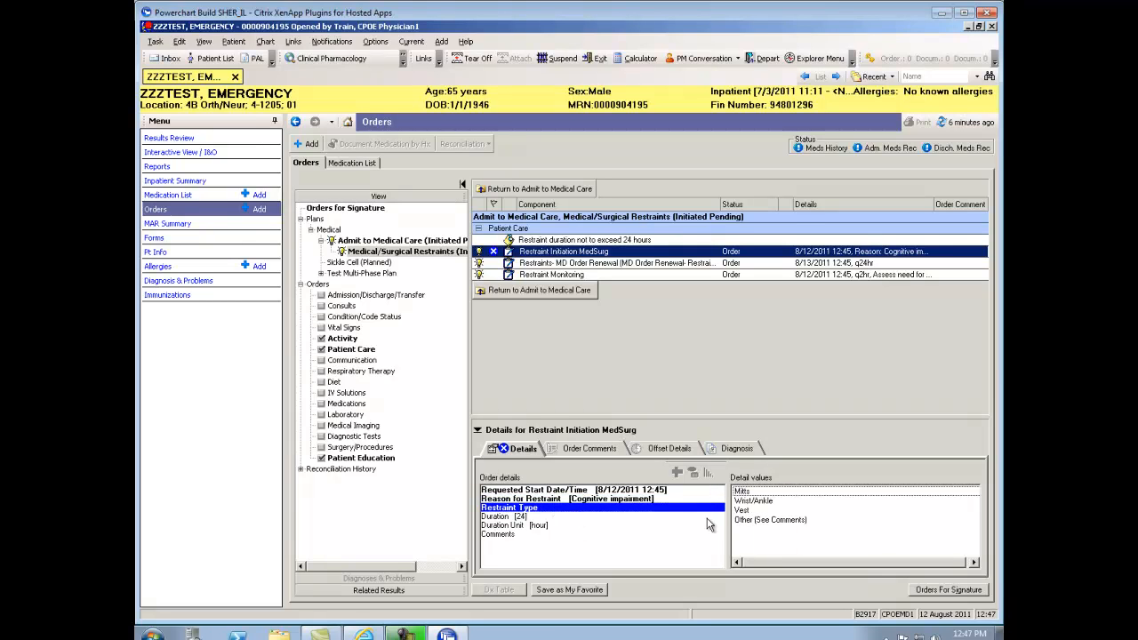
click(754, 503)
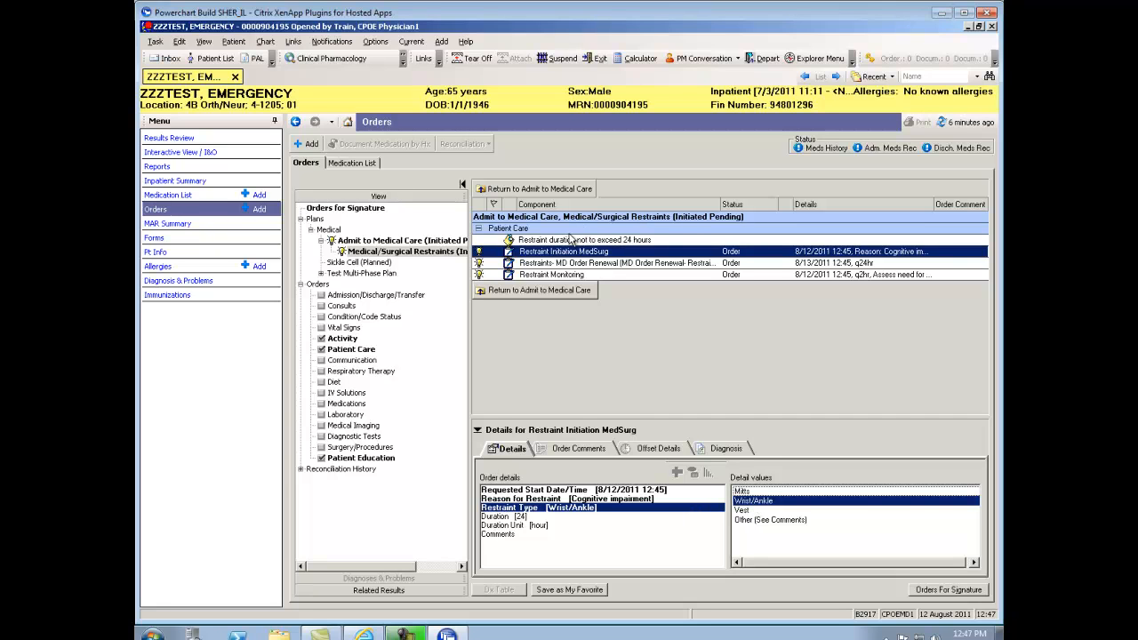
click(538, 291)
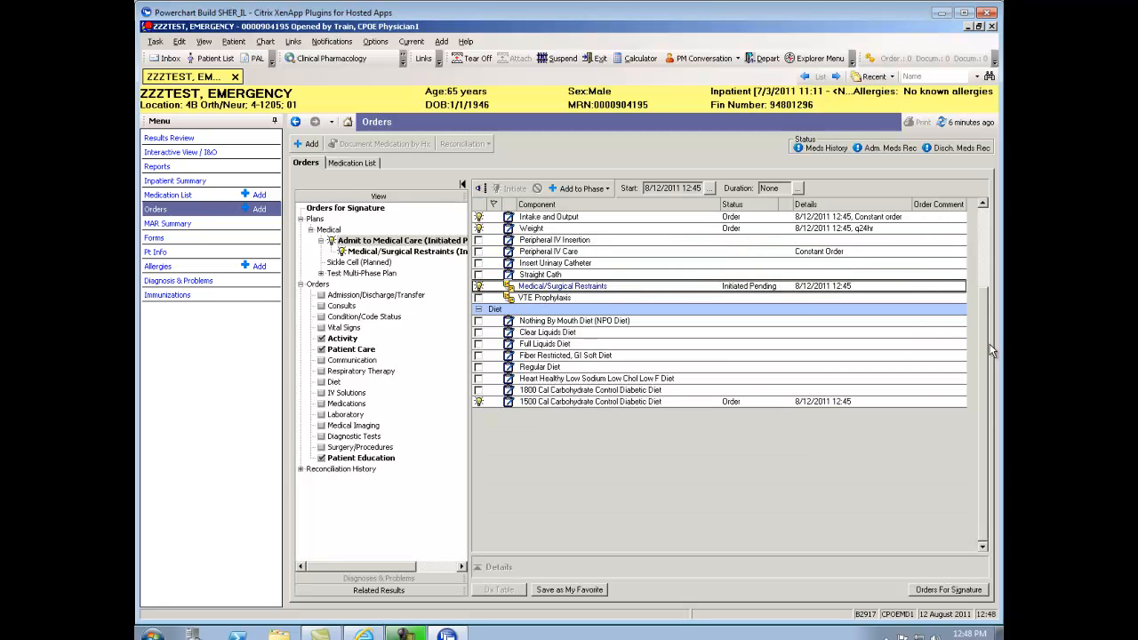
Show the Orders for Signature list with the pending admission, consult, restraint and diet orders
click(985, 218)
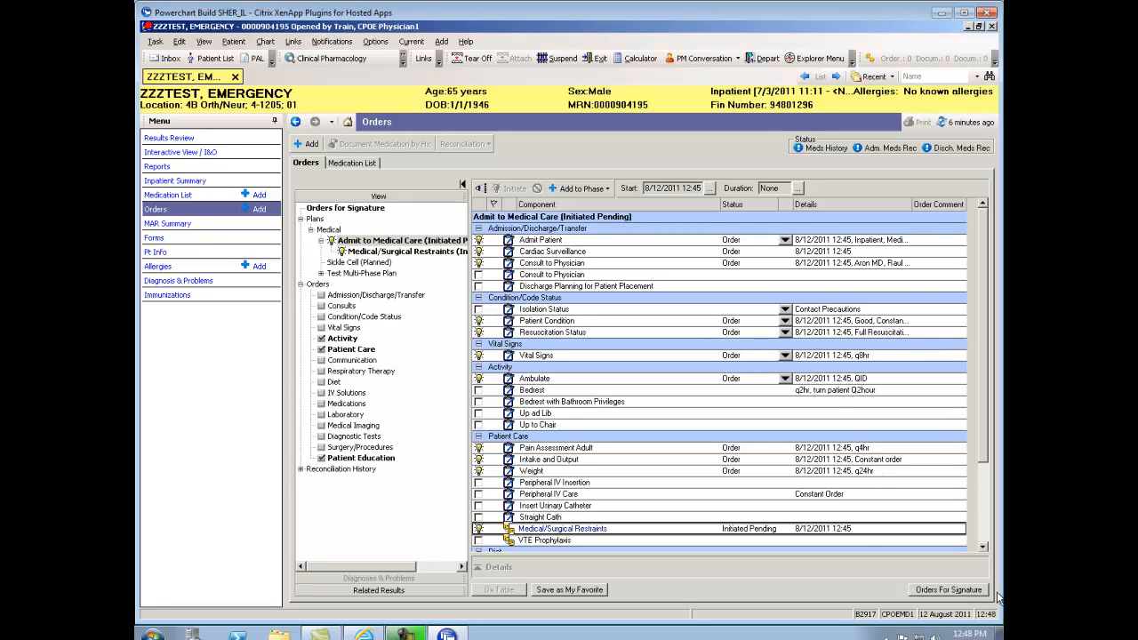
click(950, 591)
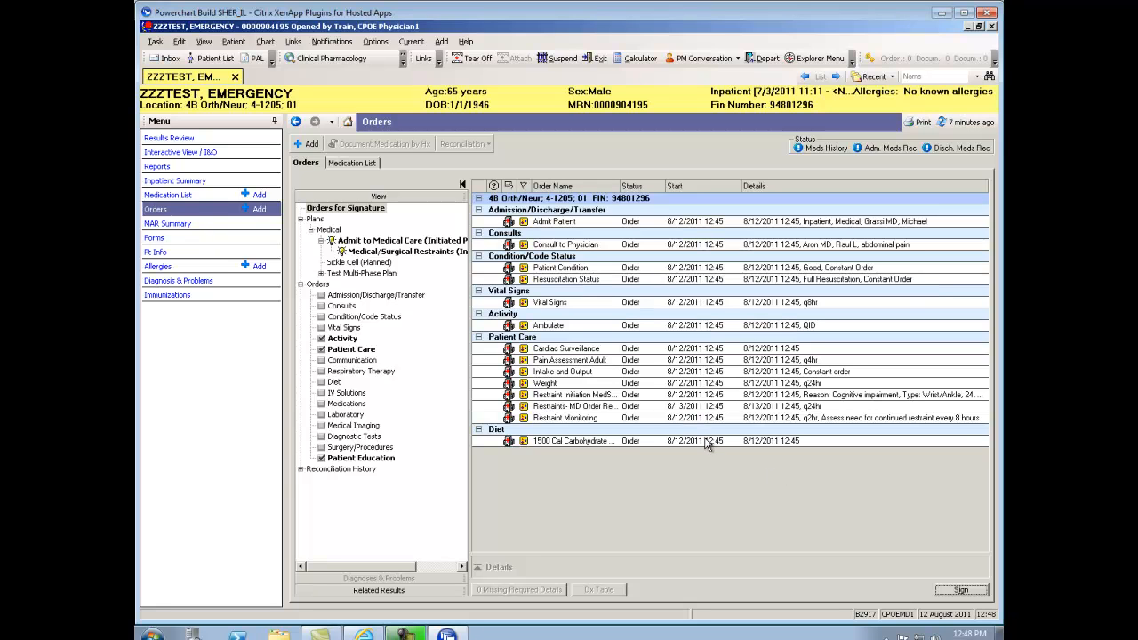
Sign the pending orders, accepting the duplicate Consult to Physician order with Order Anyway
click(969, 592)
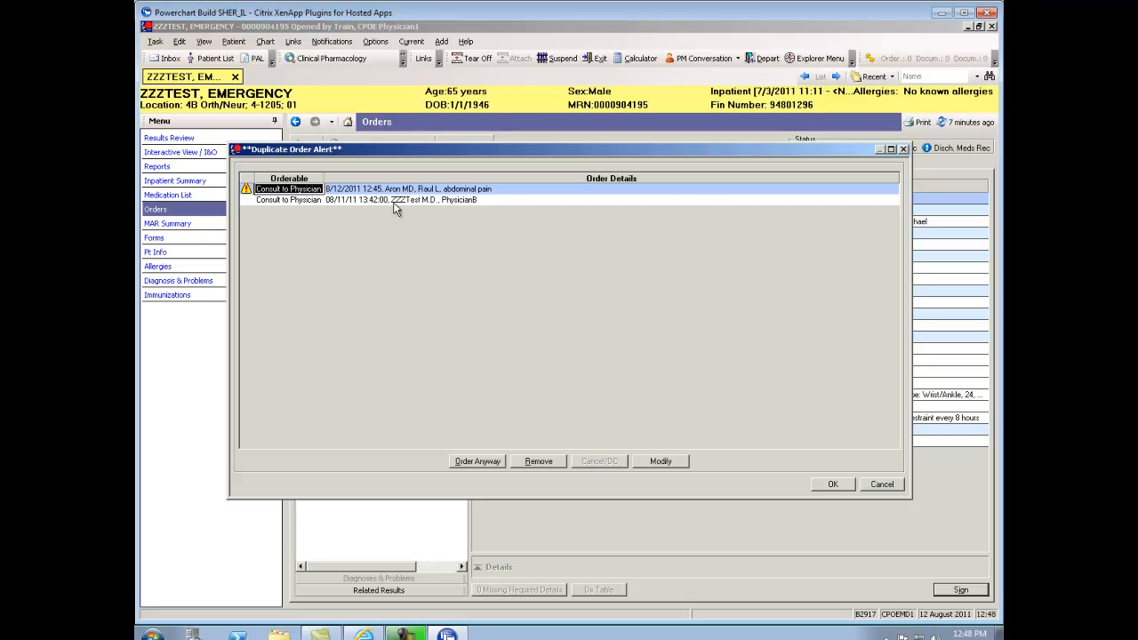
click(478, 462)
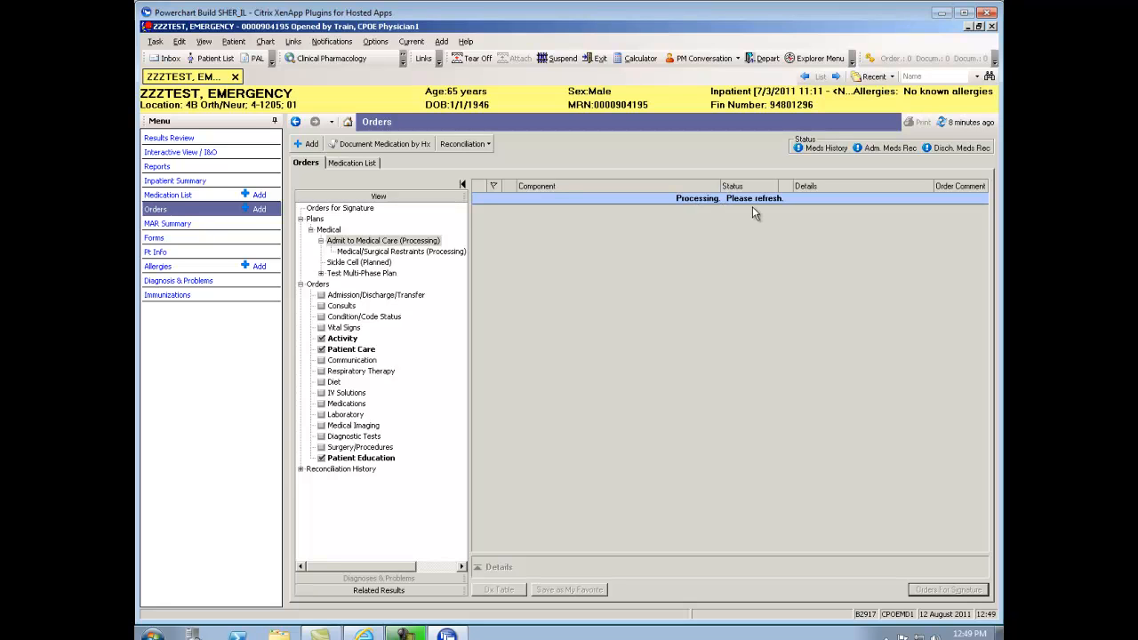
Refresh the orders so Admit to Medical Care shows Ordered, and widen the order tree pane
click(972, 124)
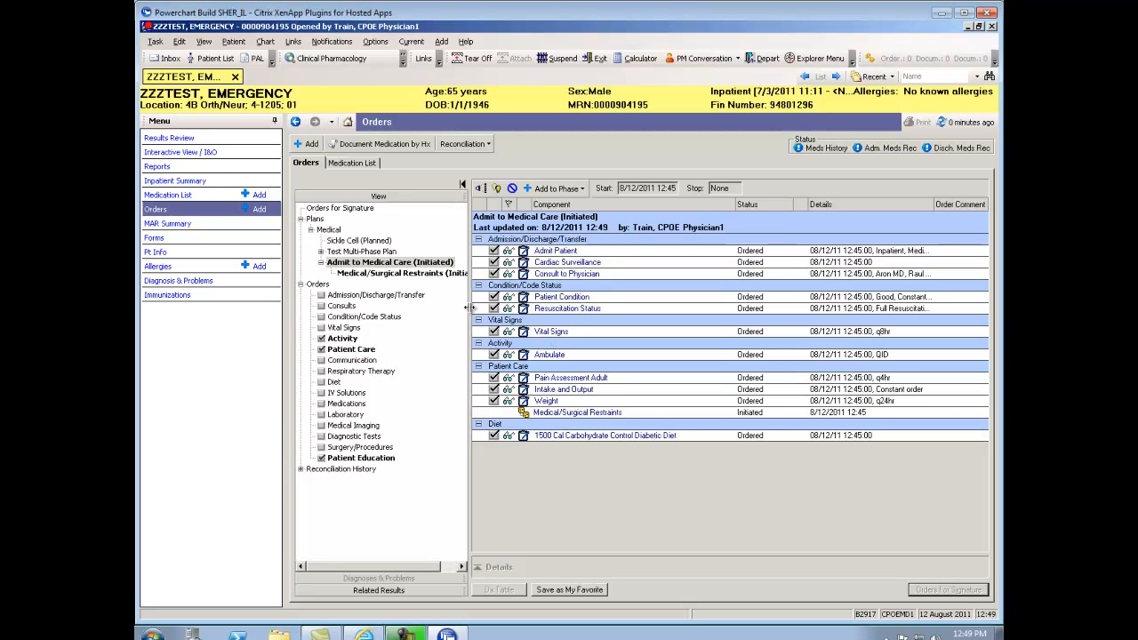
drag(468, 308, 513, 308)
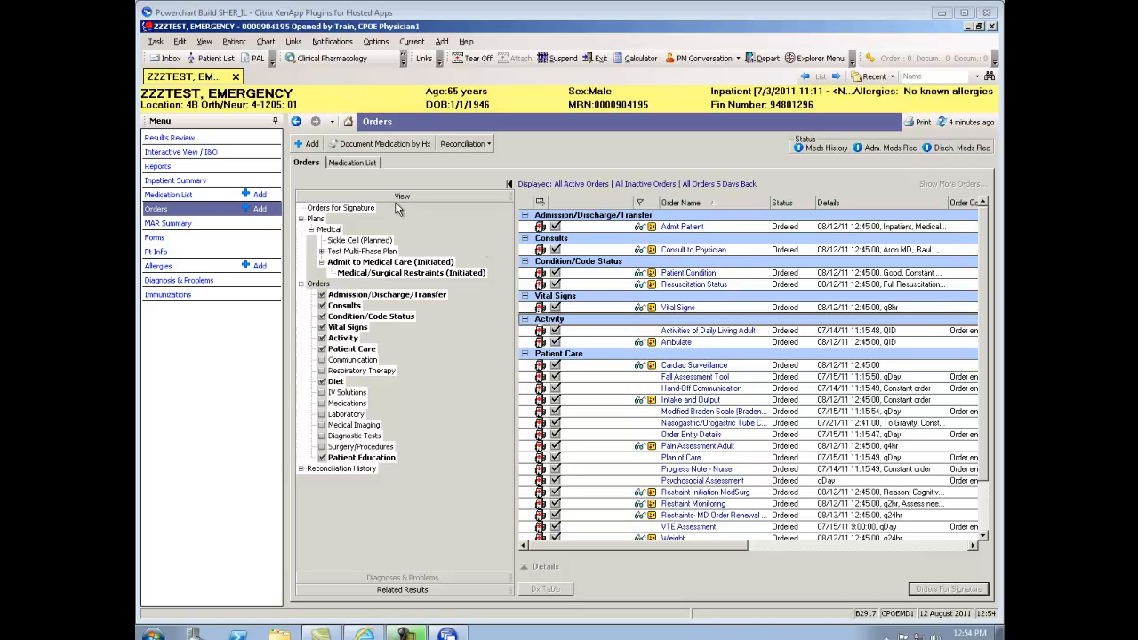
Search the orders for 'abdominal' and choose the Abdominal Pain Adult plan
click(305, 143)
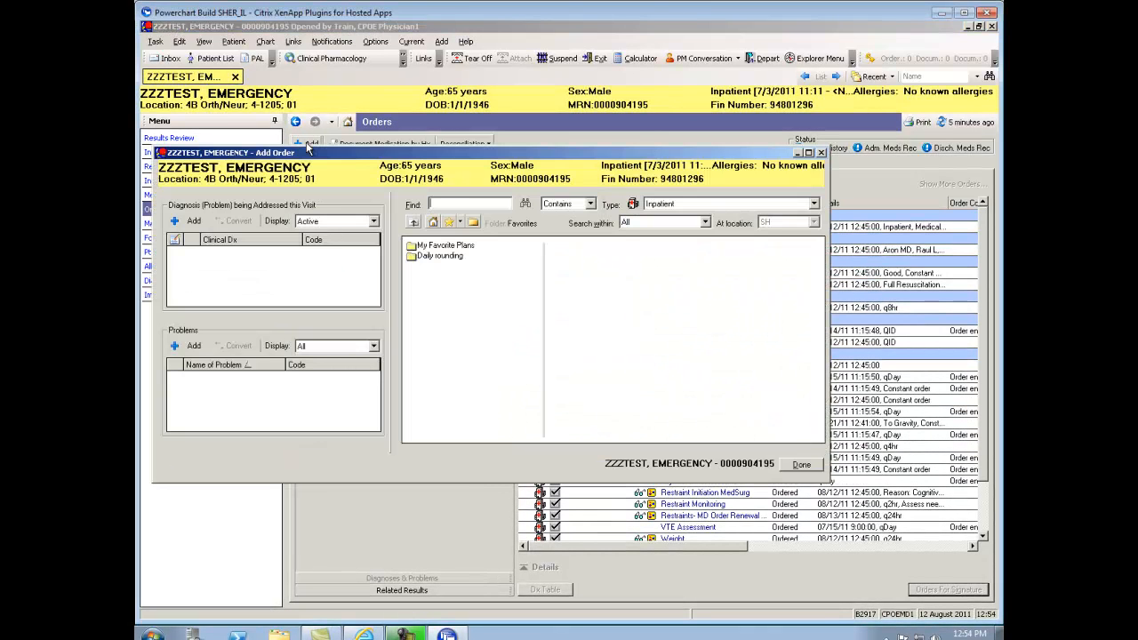
text(abdomenal)
key(BackSpace)
key(BackSpace)
key(Return)
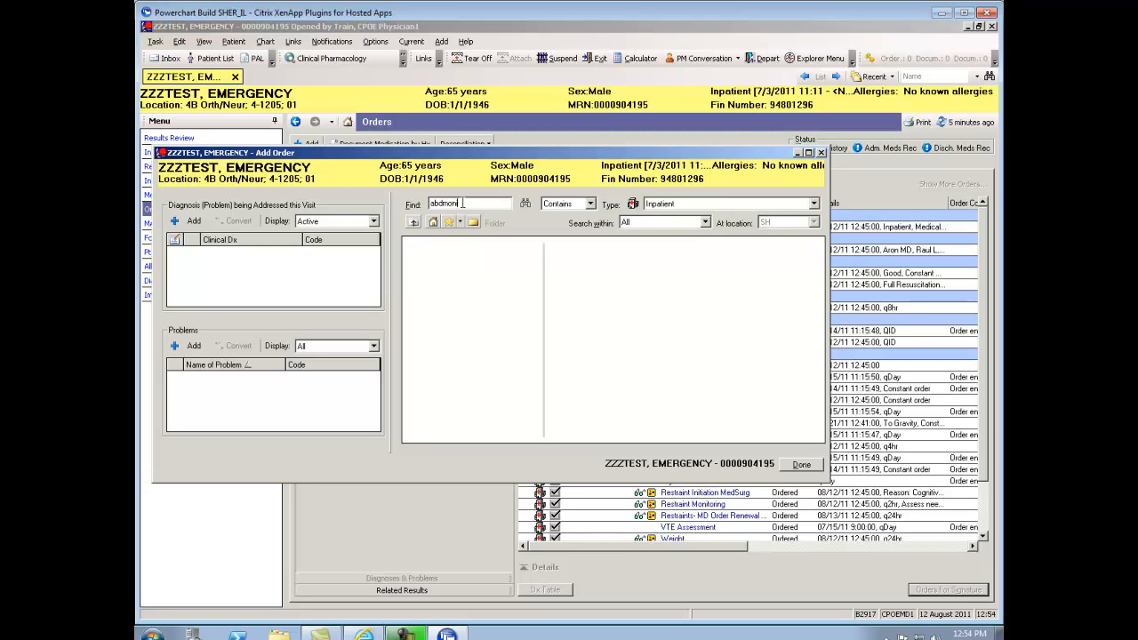
key(BackSpace)
key(BackSpace)
key(BackSpace)
key(BackSpace)
key(BackSpace)
key(BackSpace)
text(abdominal)
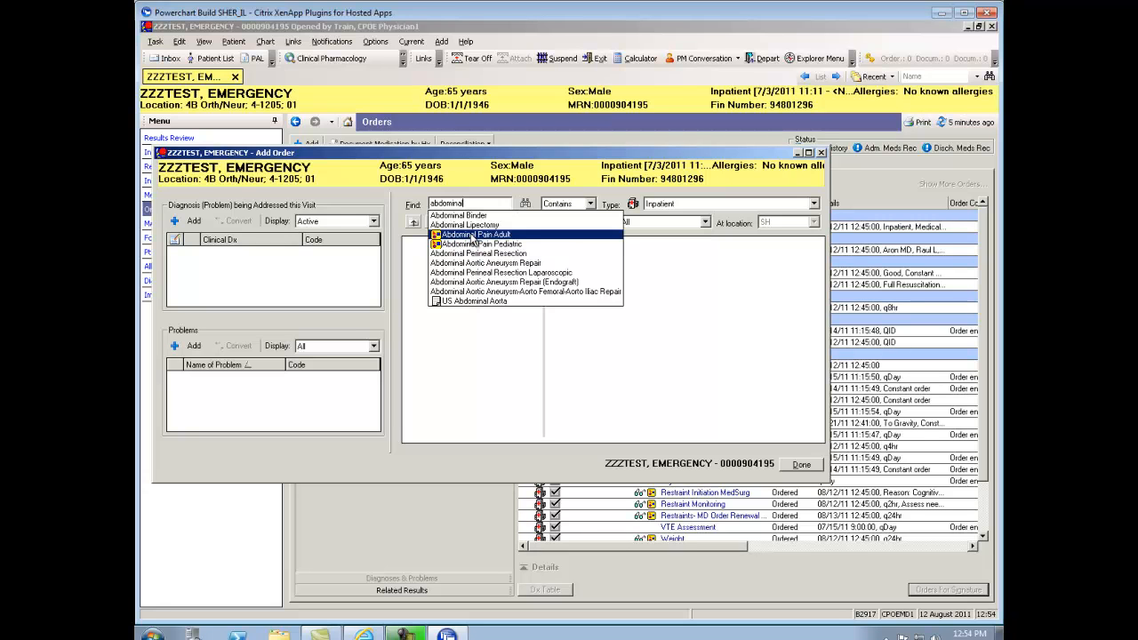
click(474, 235)
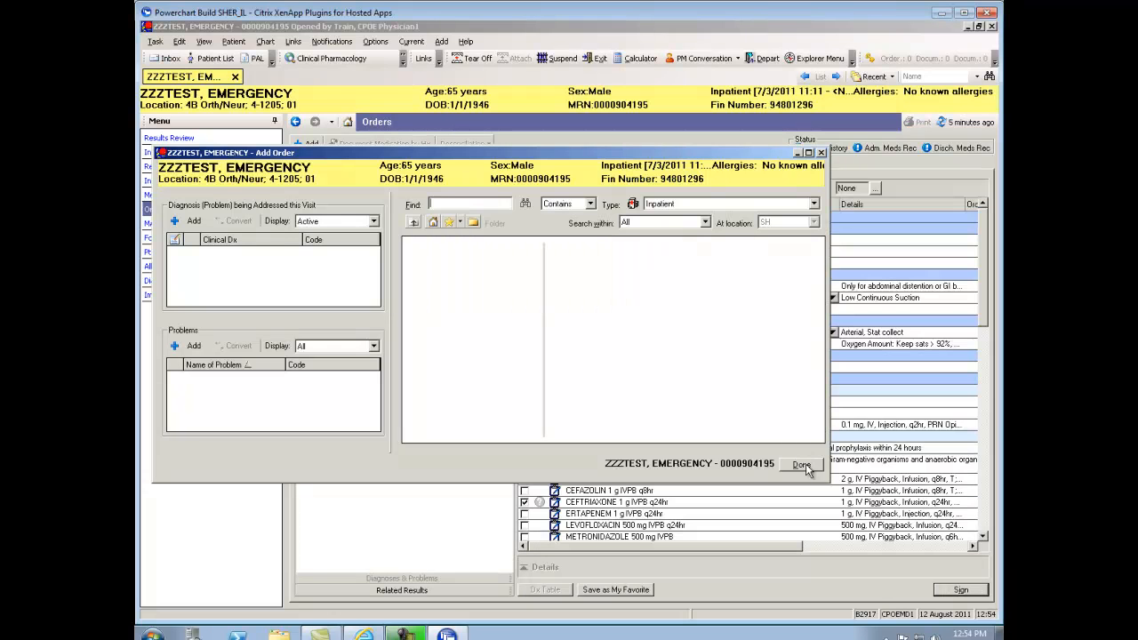
Check Nasogastric/Orogastric Tube Insertion, Care, Flush and Oxygen Therapy, then show the IV Fluids - Adult choices
click(805, 465)
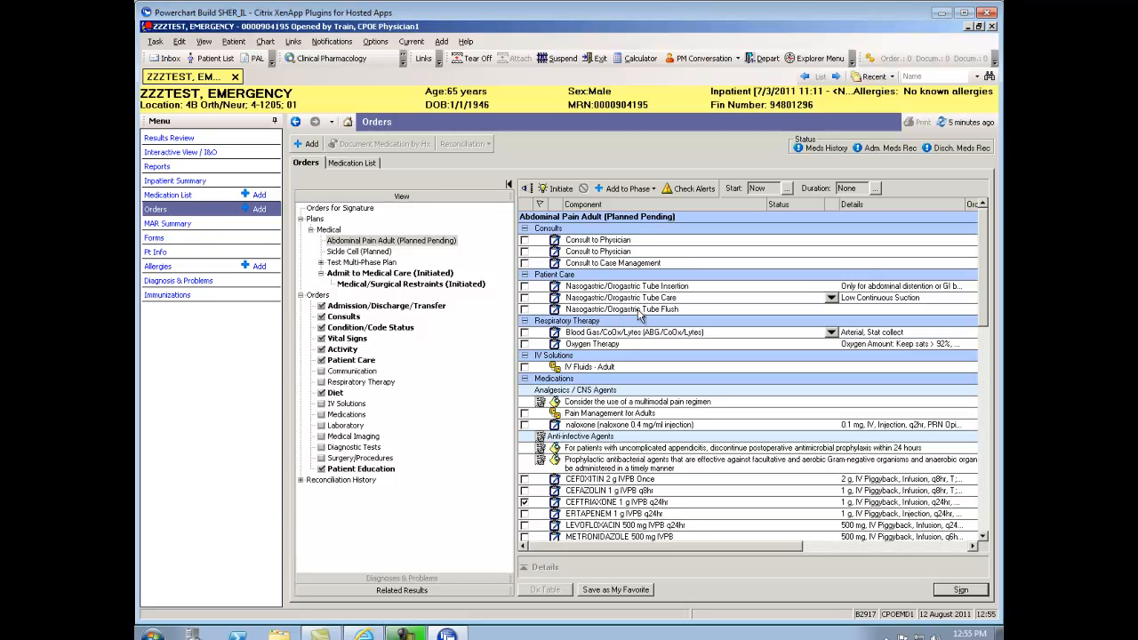
click(524, 286)
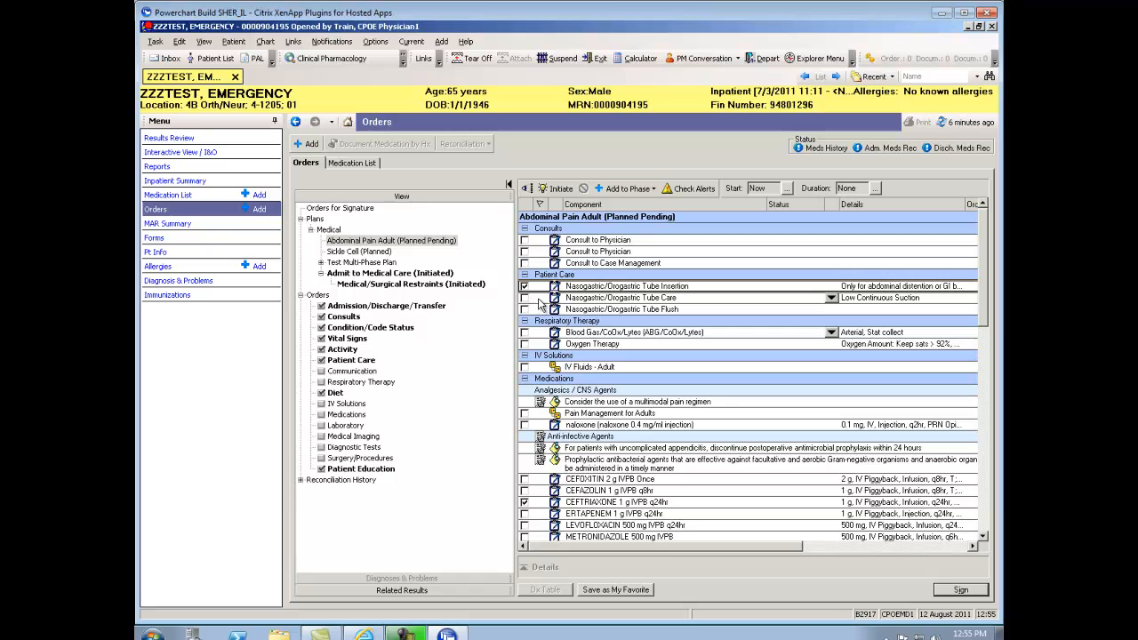
click(525, 298)
click(525, 309)
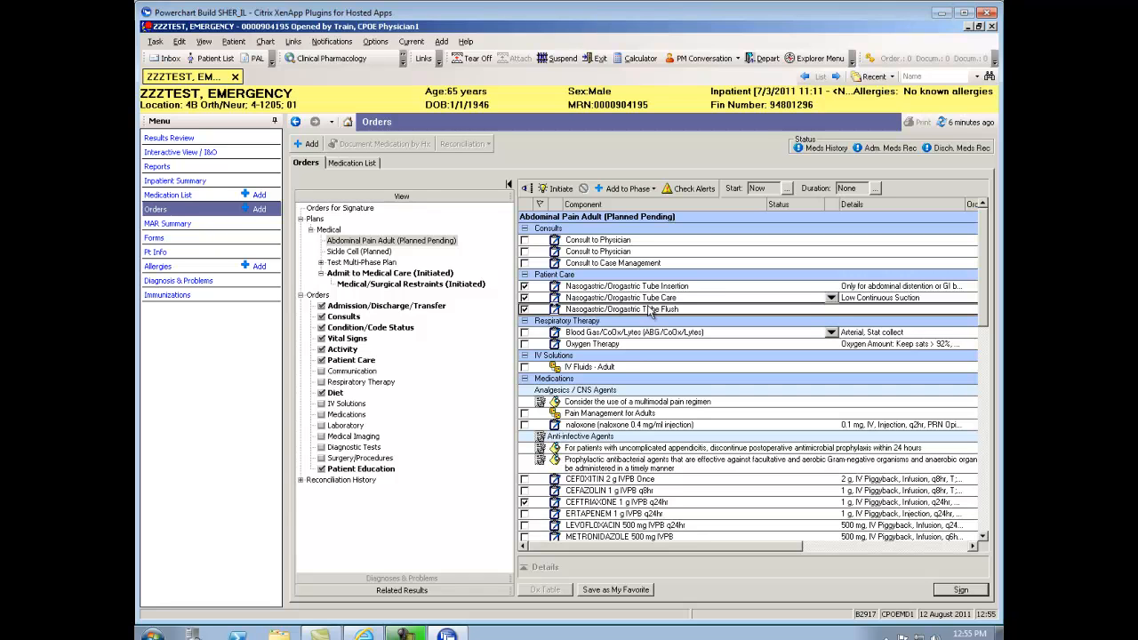
click(525, 344)
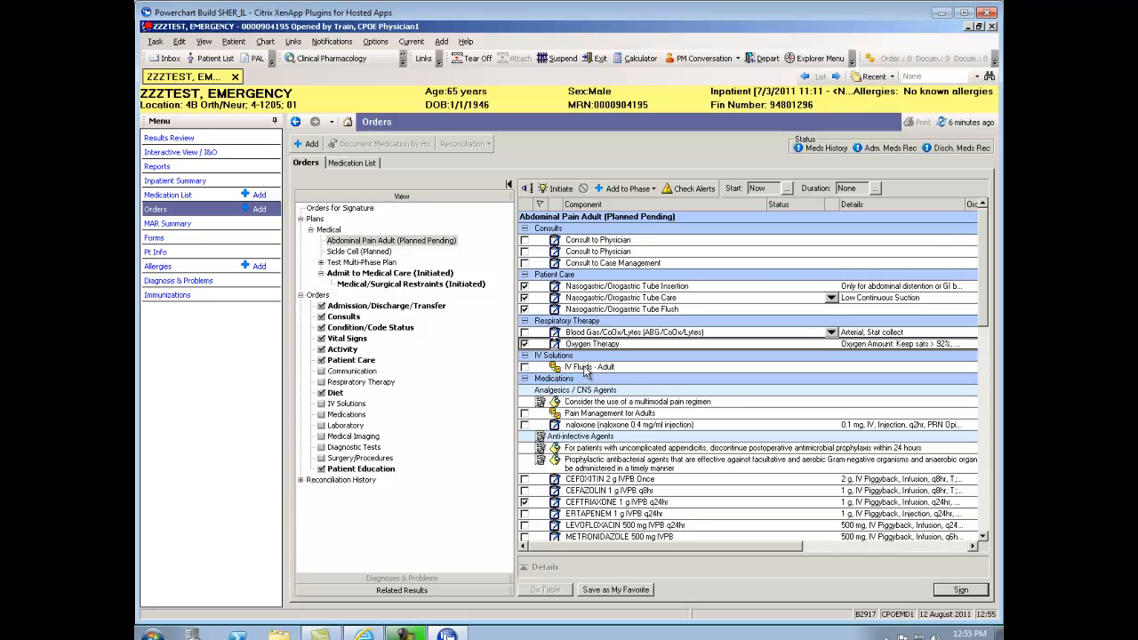
double_click(525, 371)
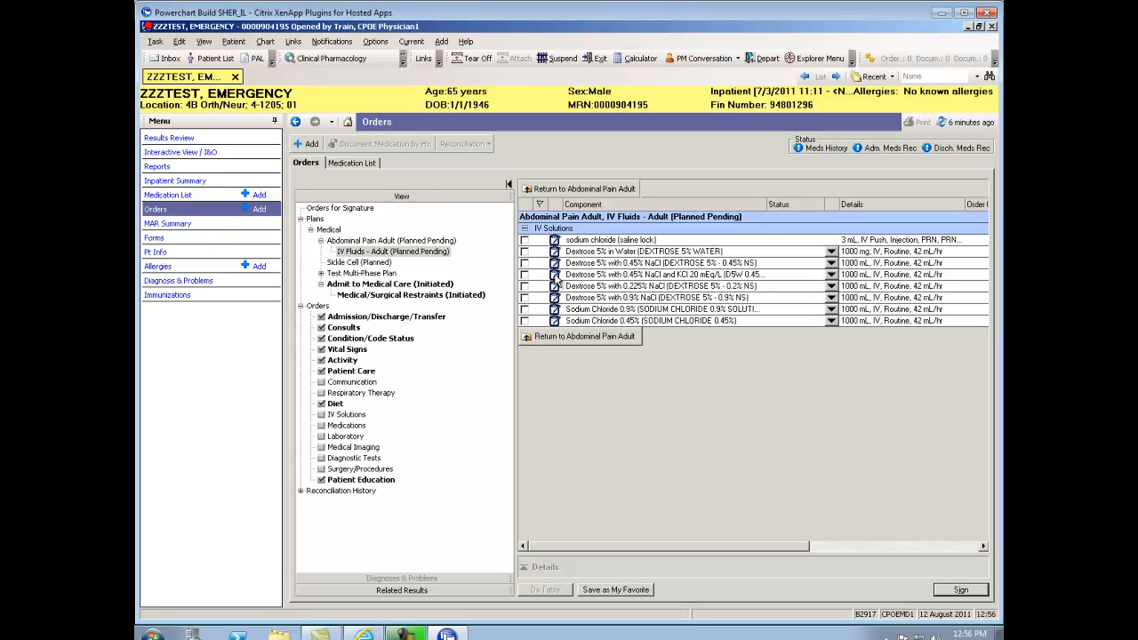
Check Dextrose 5% with 0.45% NaCl and KCl 20 mEq at 83 mL/hr, then return to the plan
click(525, 276)
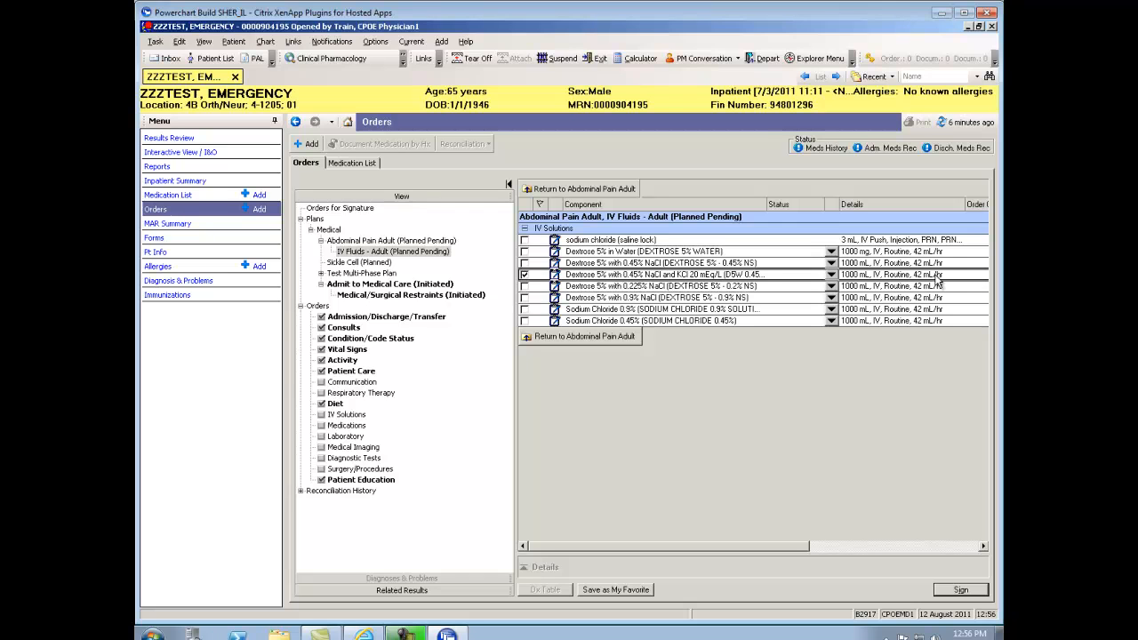
click(833, 280)
click(833, 276)
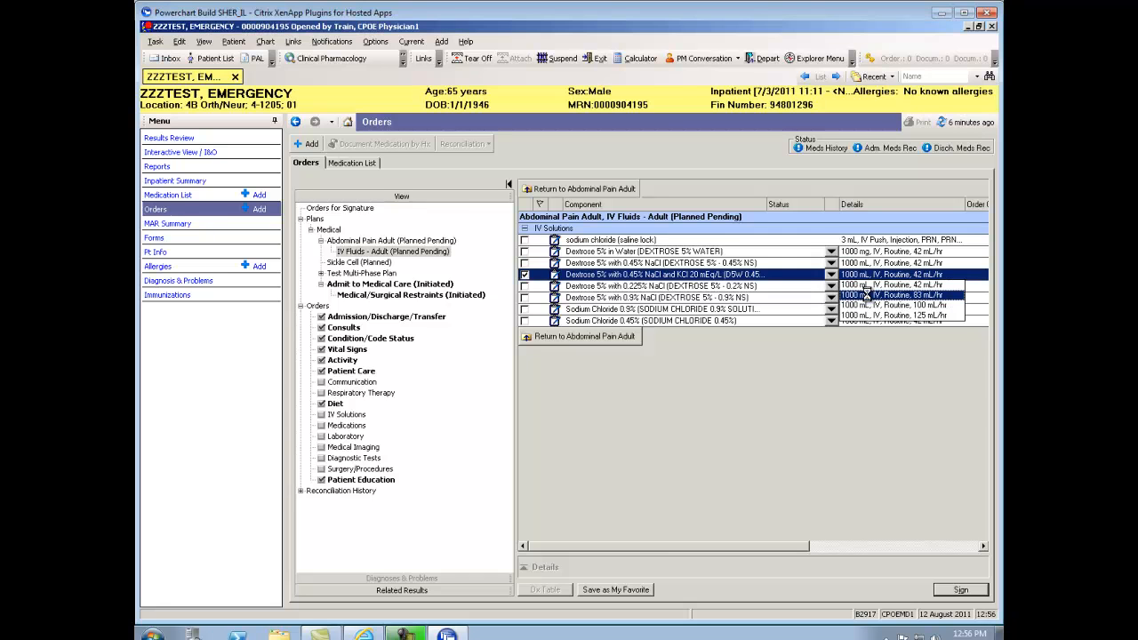
click(867, 294)
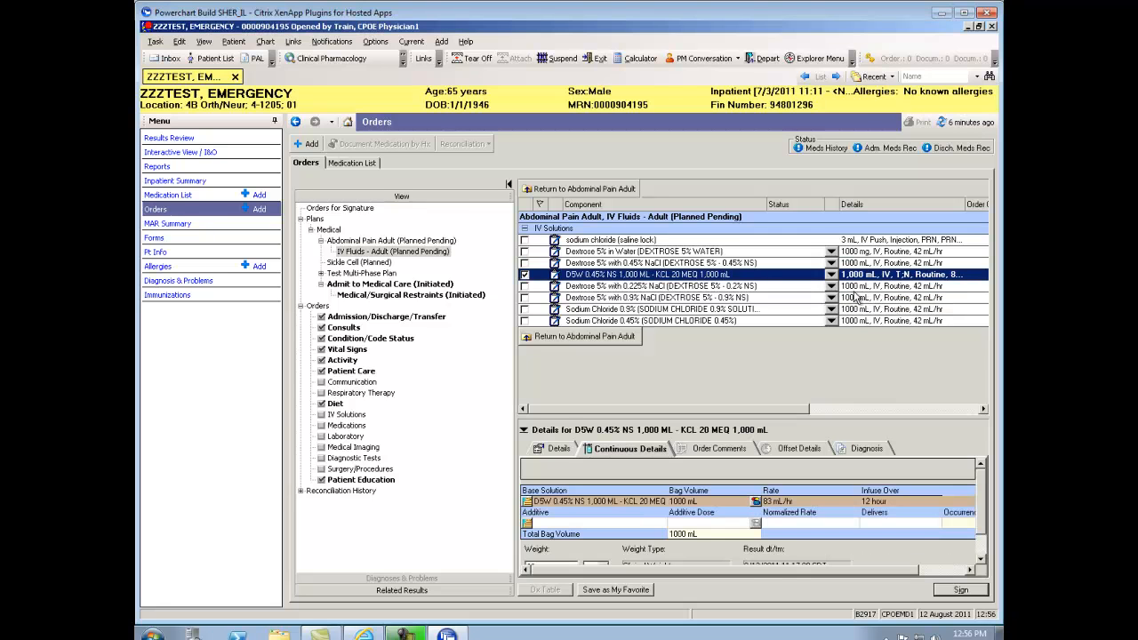
click(587, 337)
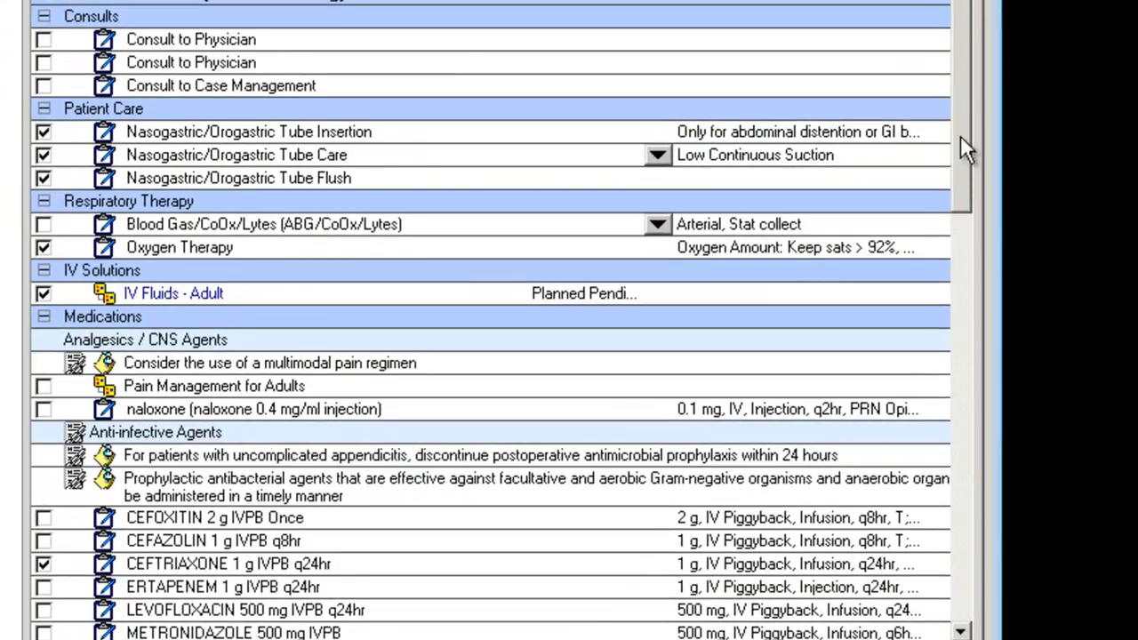
Replace CEFTRIAXONE with LEVOFLOXACIN 500 mg IVPB q24hr and check docusate 100 mg PO BID
drag(967, 148, 967, 258)
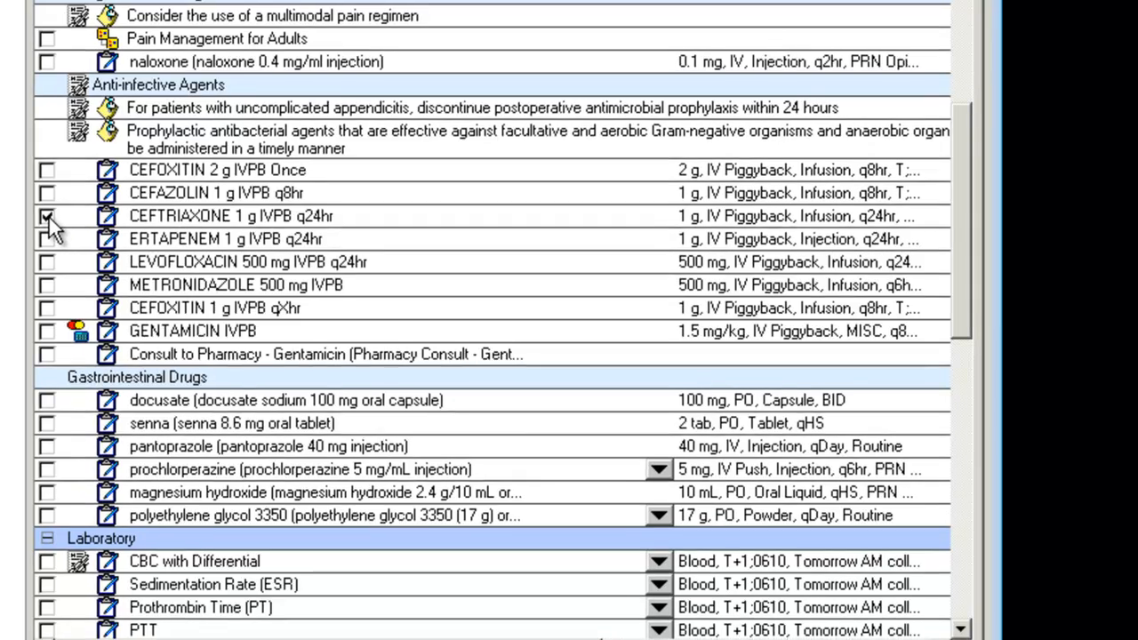
click(43, 218)
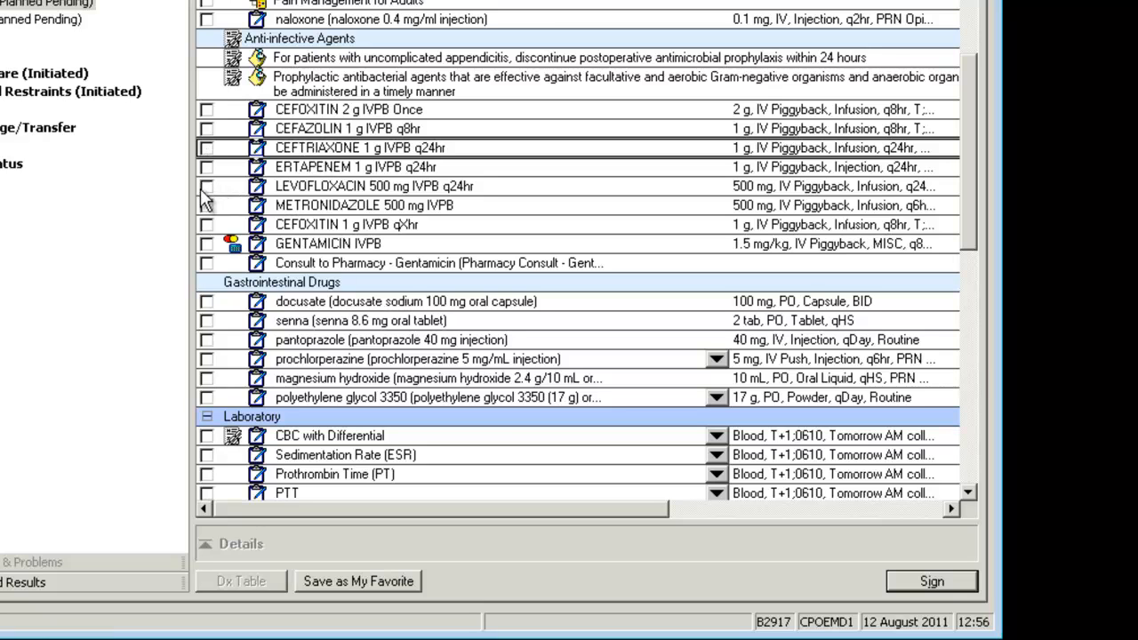
click(205, 187)
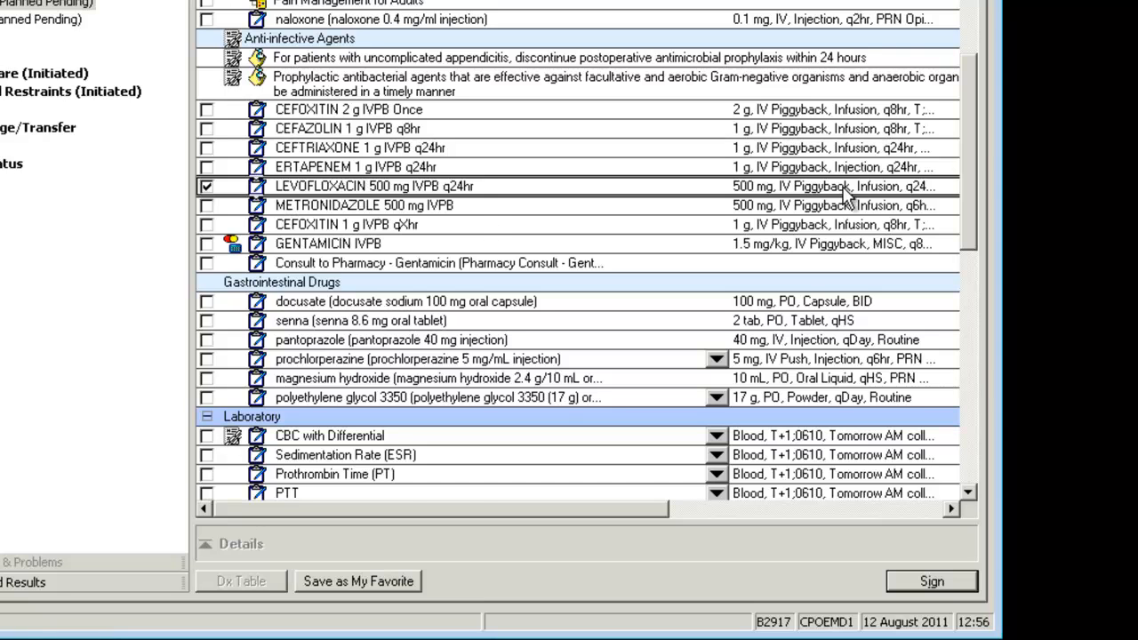
drag(972, 153, 969, 228)
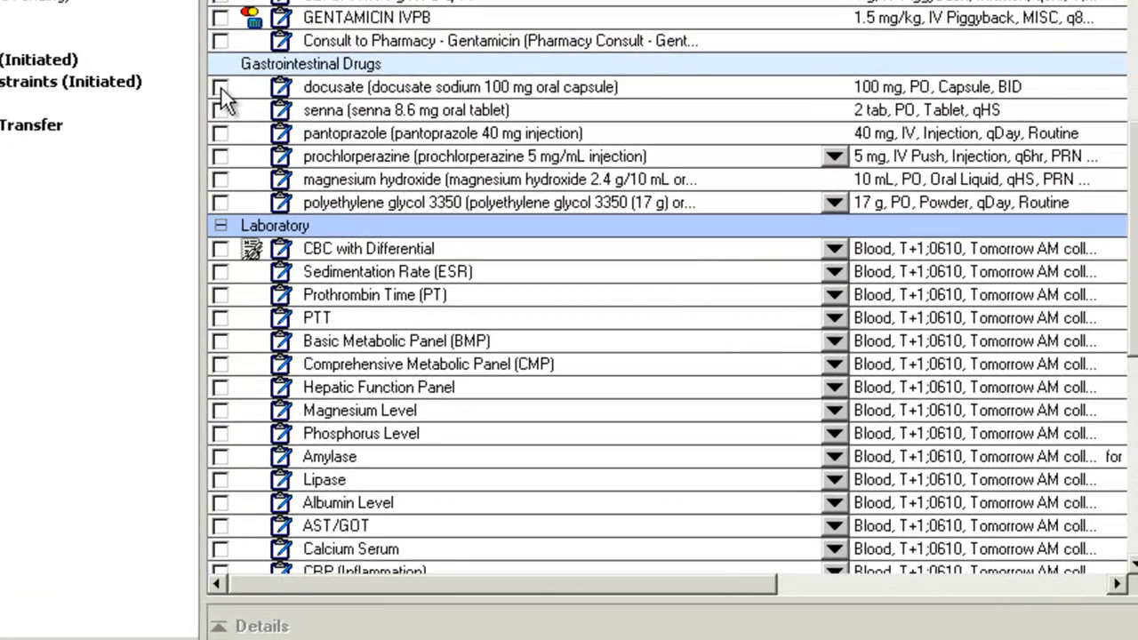
click(209, 94)
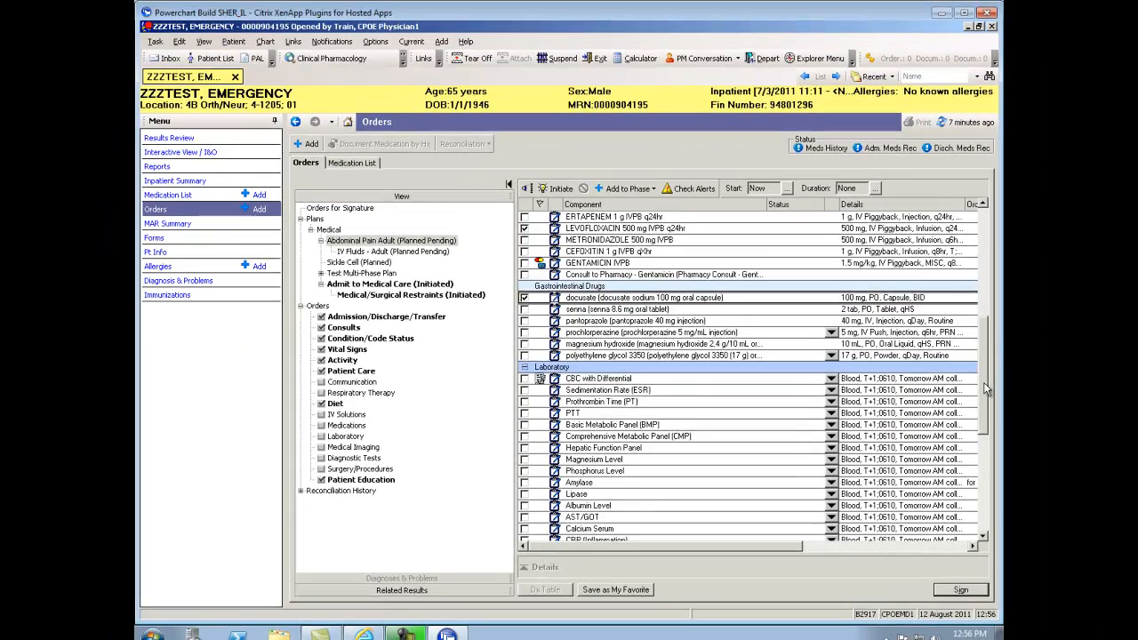
drag(985, 389, 985, 409)
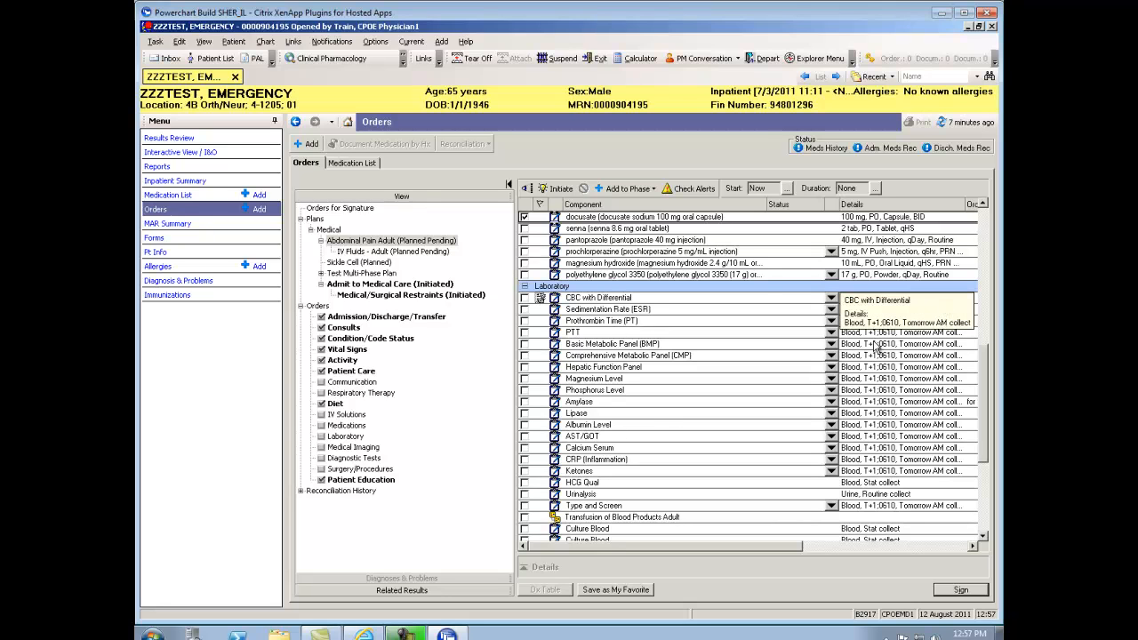
Check CBC with Differential, Prothrombin Time, PTT, Basic Metabolic Panel, Amylase and Lipase
click(525, 299)
click(525, 320)
click(524, 332)
click(526, 344)
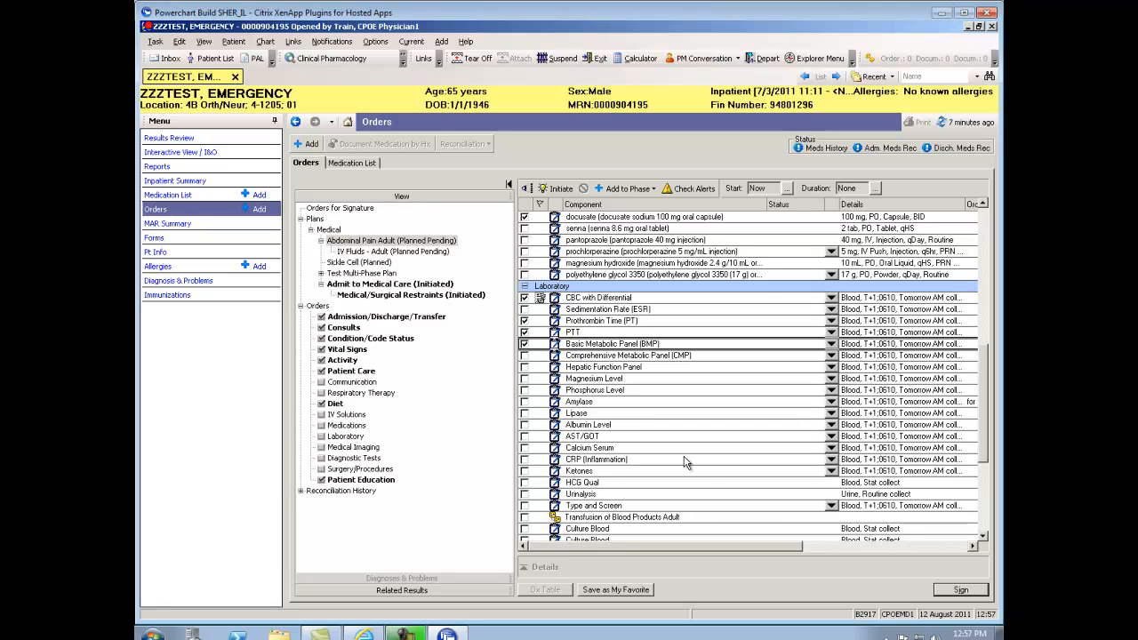
click(525, 401)
click(525, 413)
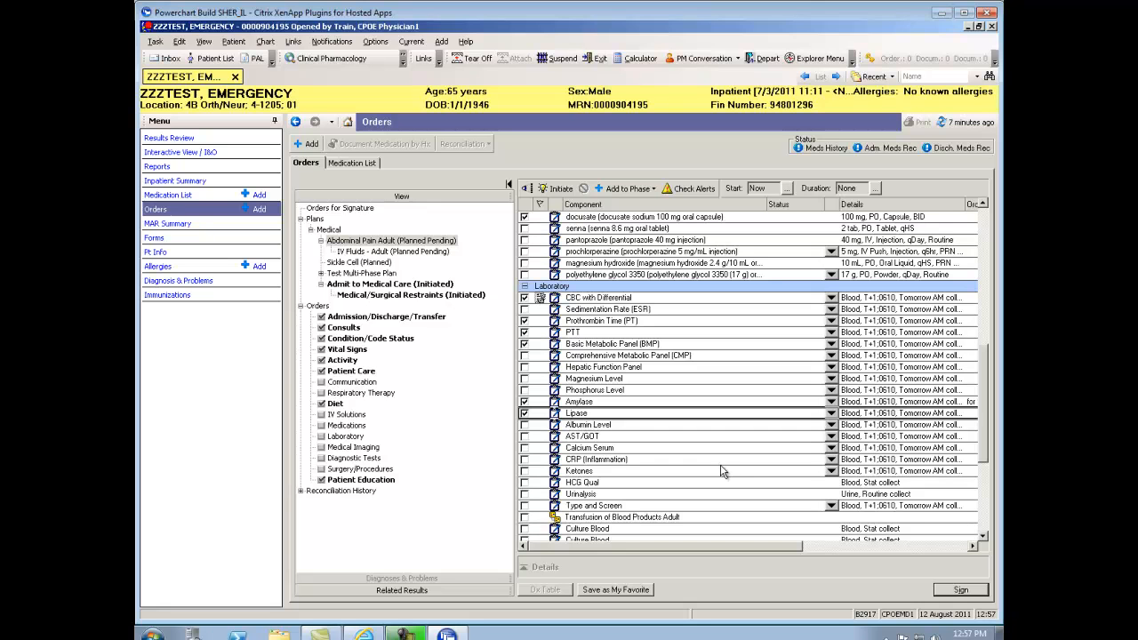
Check XR Abdomen KUB and EKG Inpatient further down the plan
scroll(985, 416, down, 1)
drag(986, 416, 987, 458)
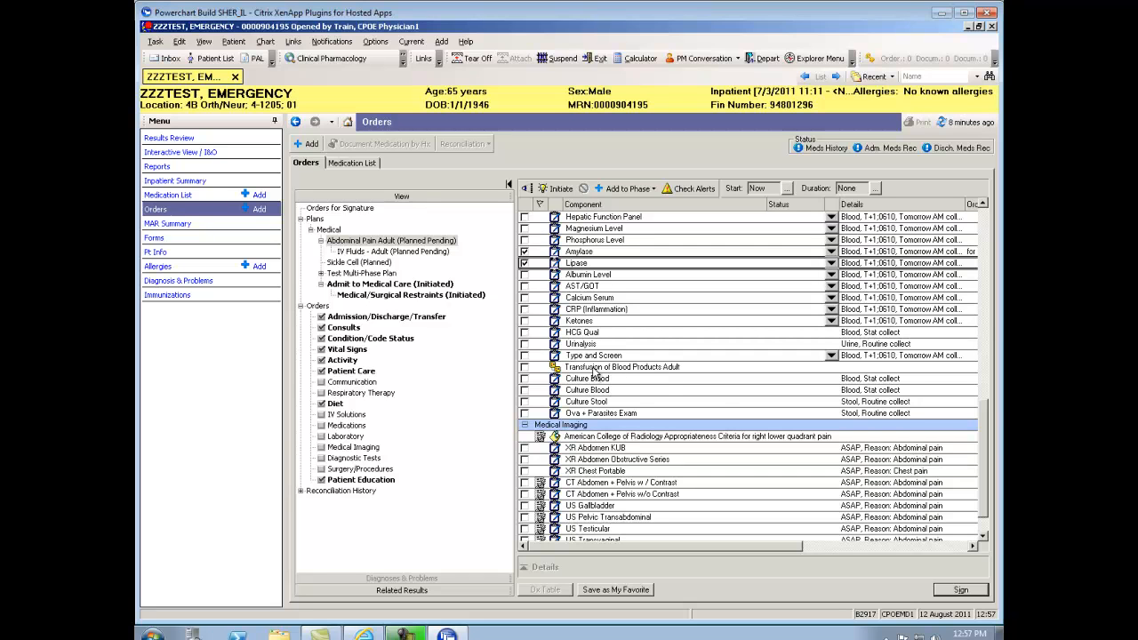
drag(983, 419, 983, 454)
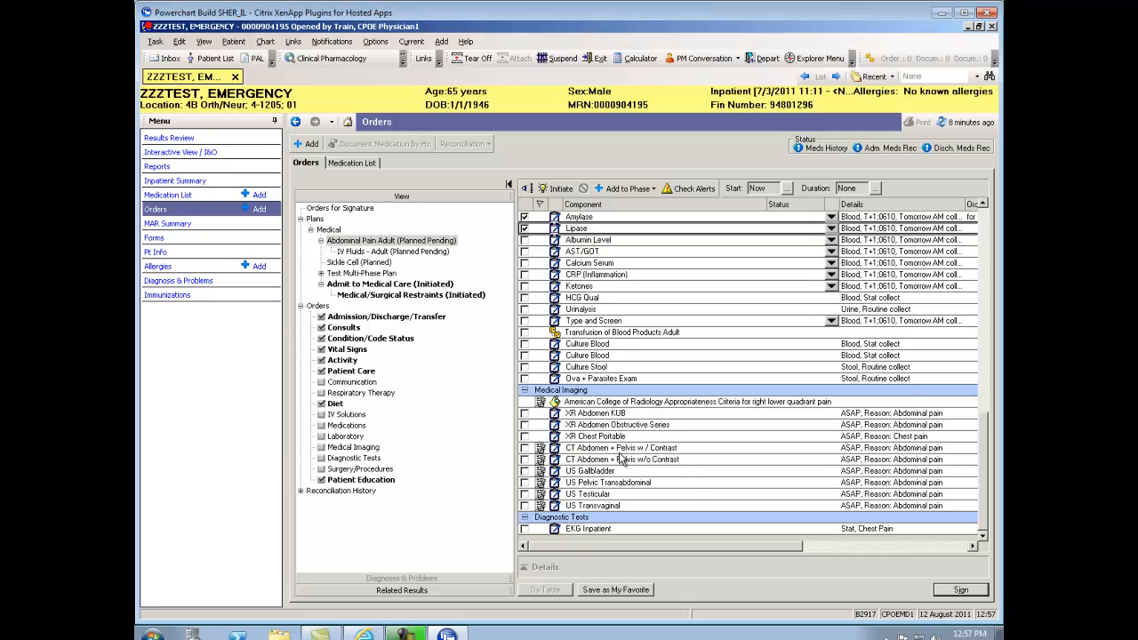
click(525, 414)
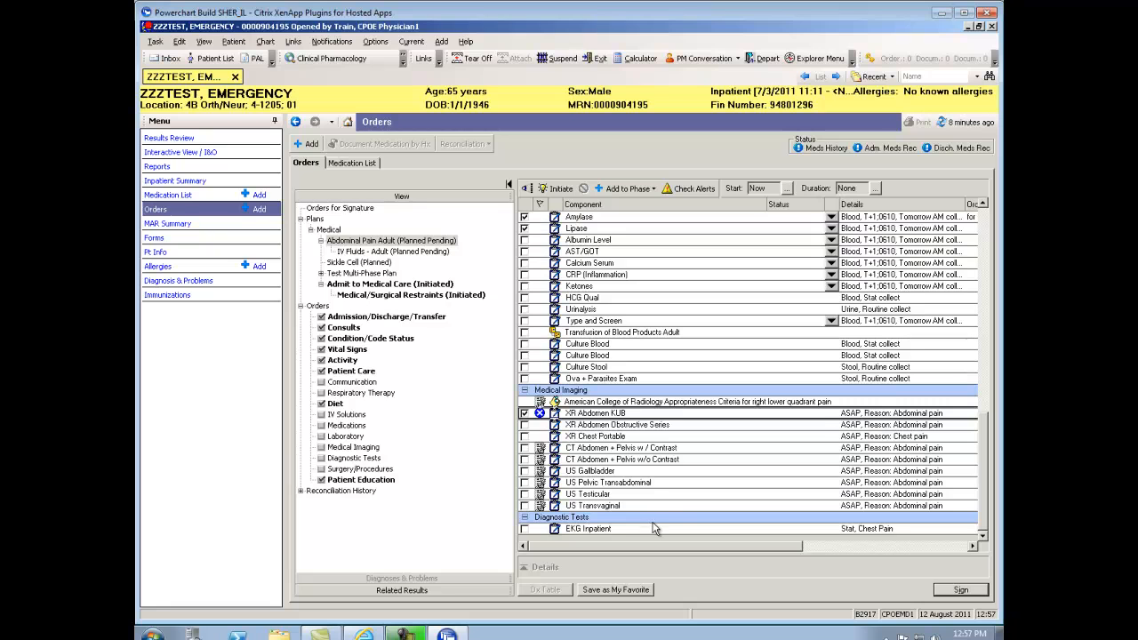
click(525, 529)
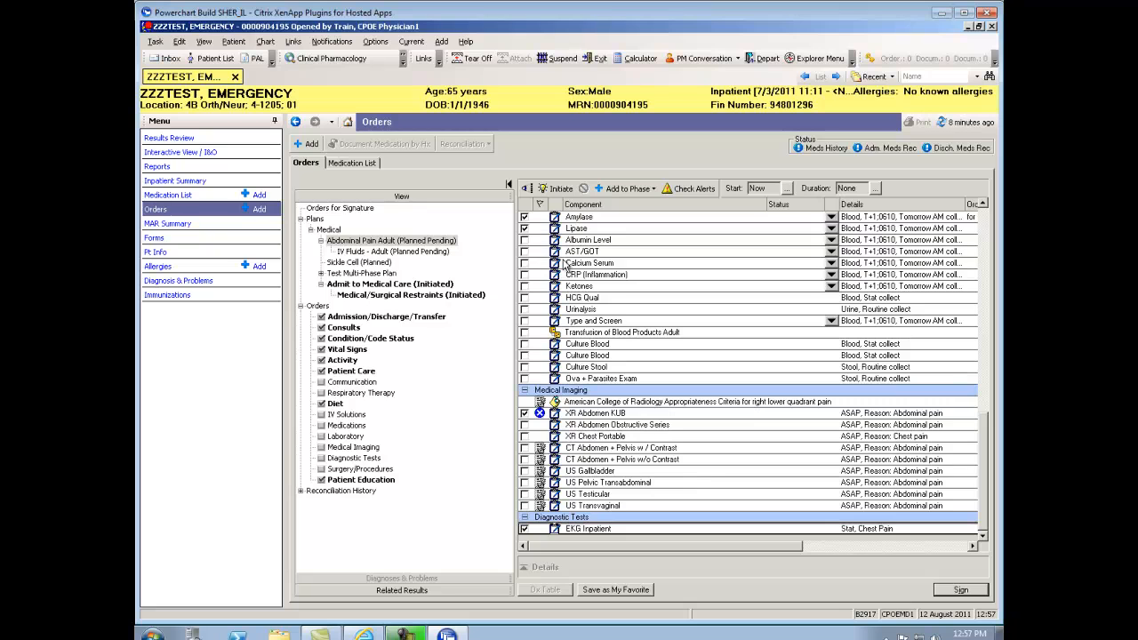
Initiate the Abdominal Pain Adult plan and show the XR Abdomen KUB order details
click(553, 189)
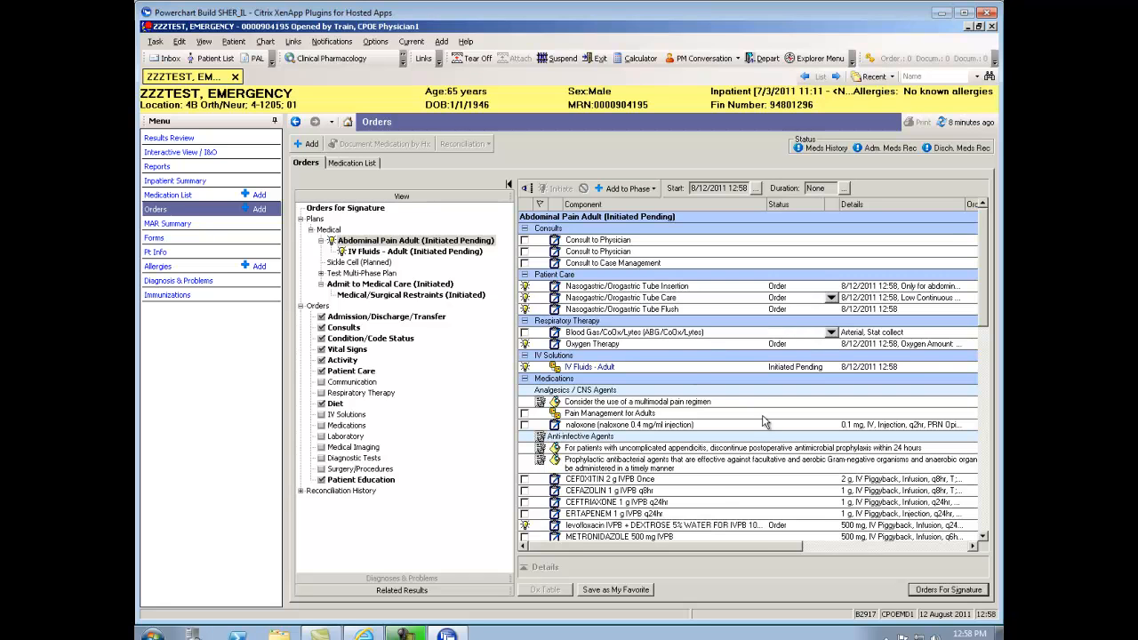
click(983, 537)
scroll(984, 537, down, 9)
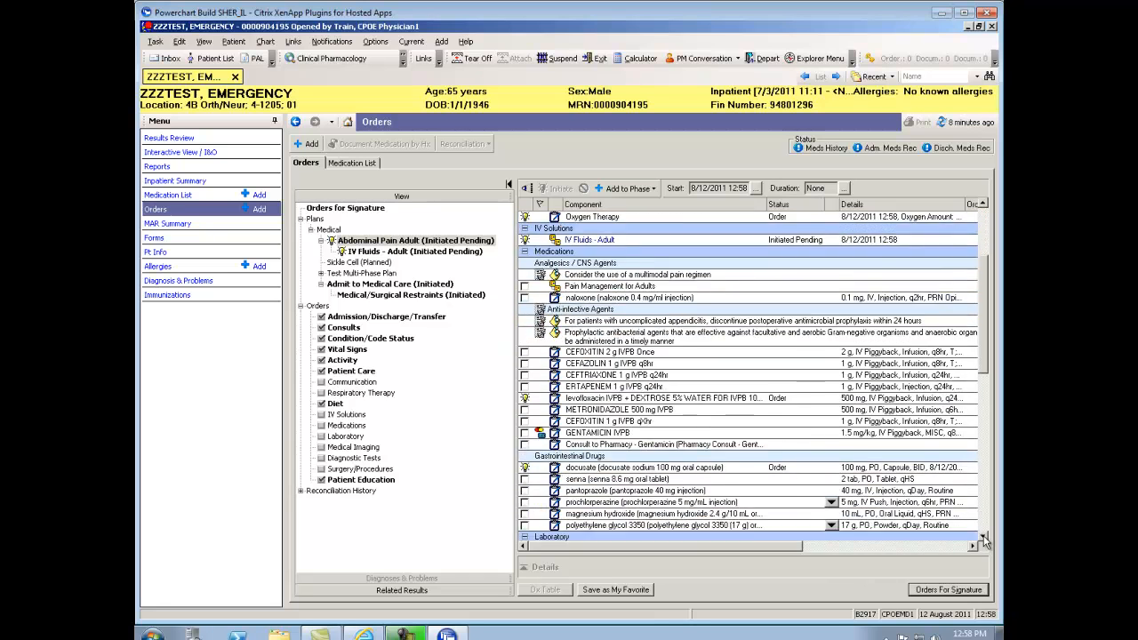
scroll(983, 539, down, 5)
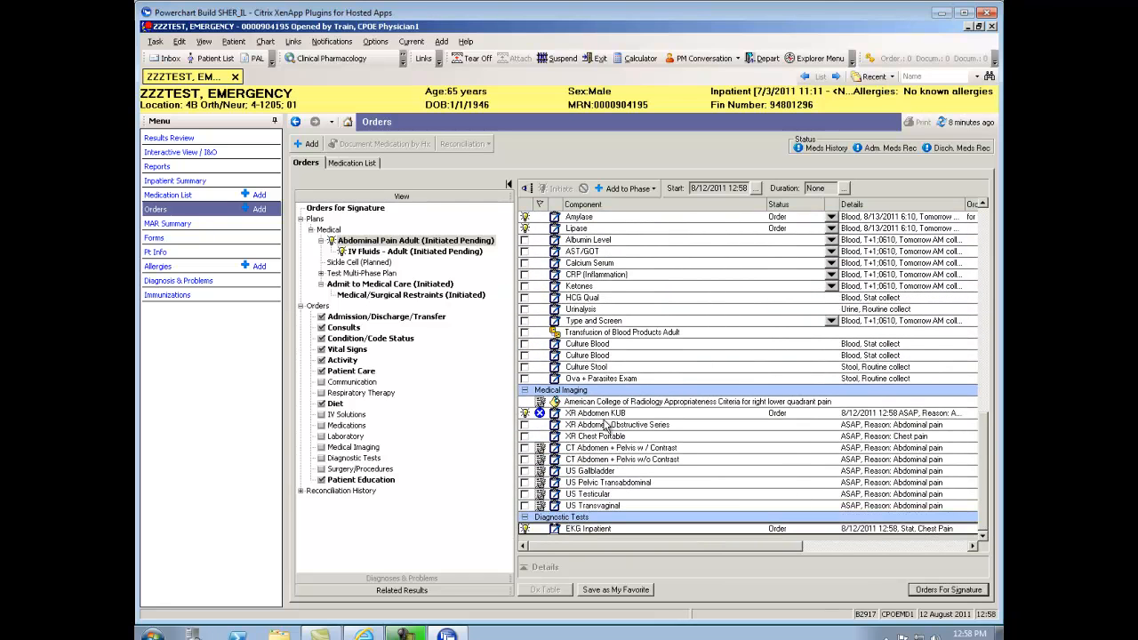
click(591, 414)
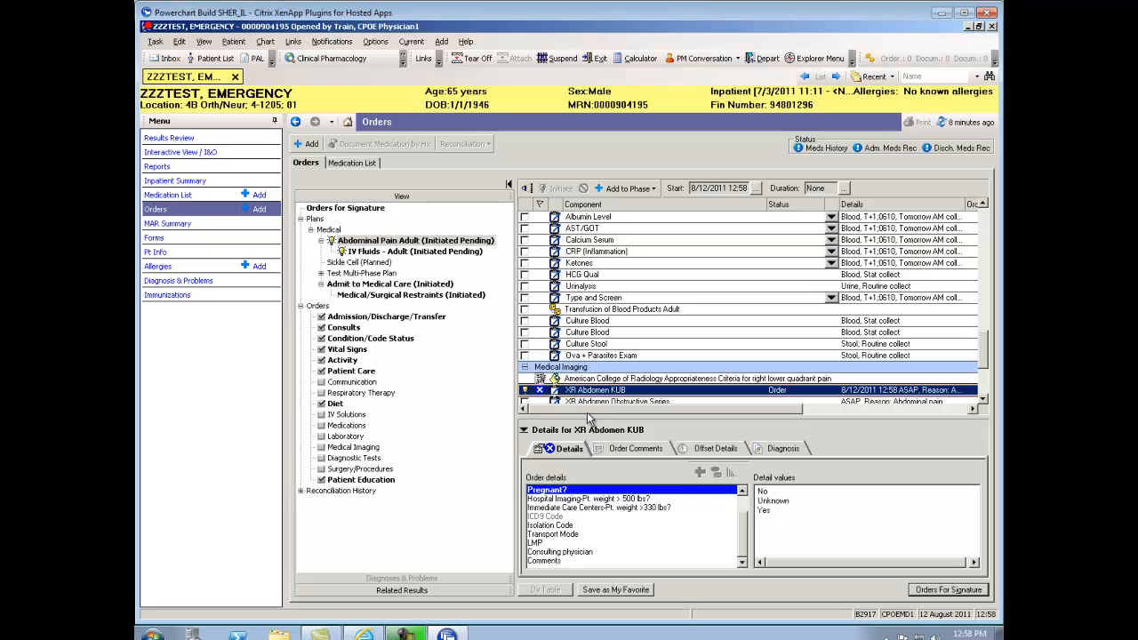
Set the XR Abdomen KUB Pregnant? detail to No and collapse the details pane
click(763, 491)
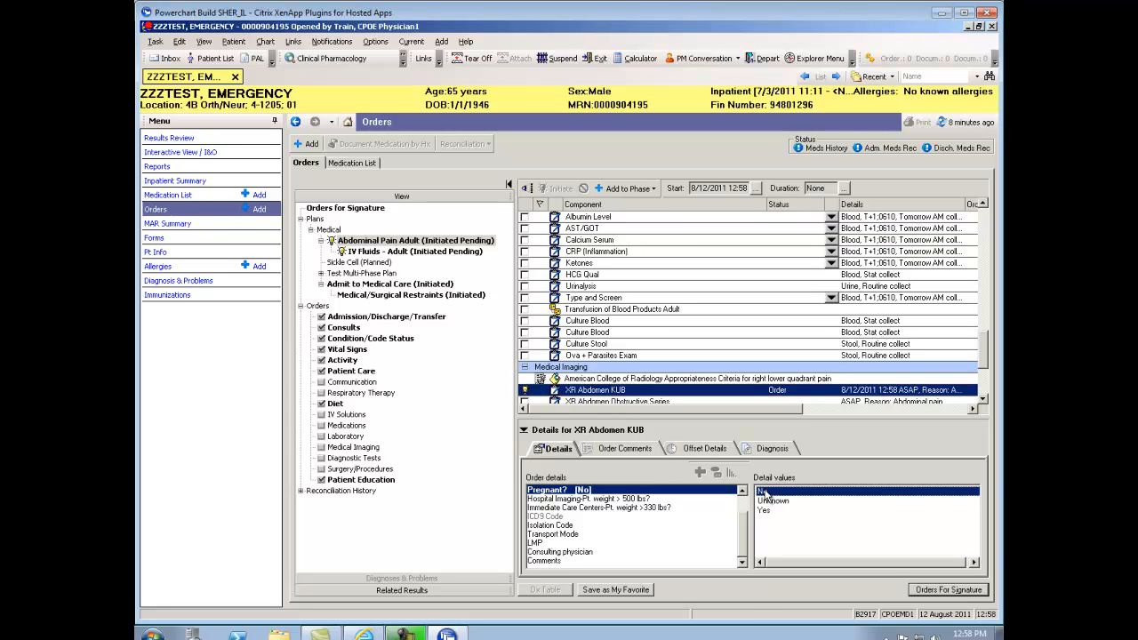
scroll(745, 498, up, 1)
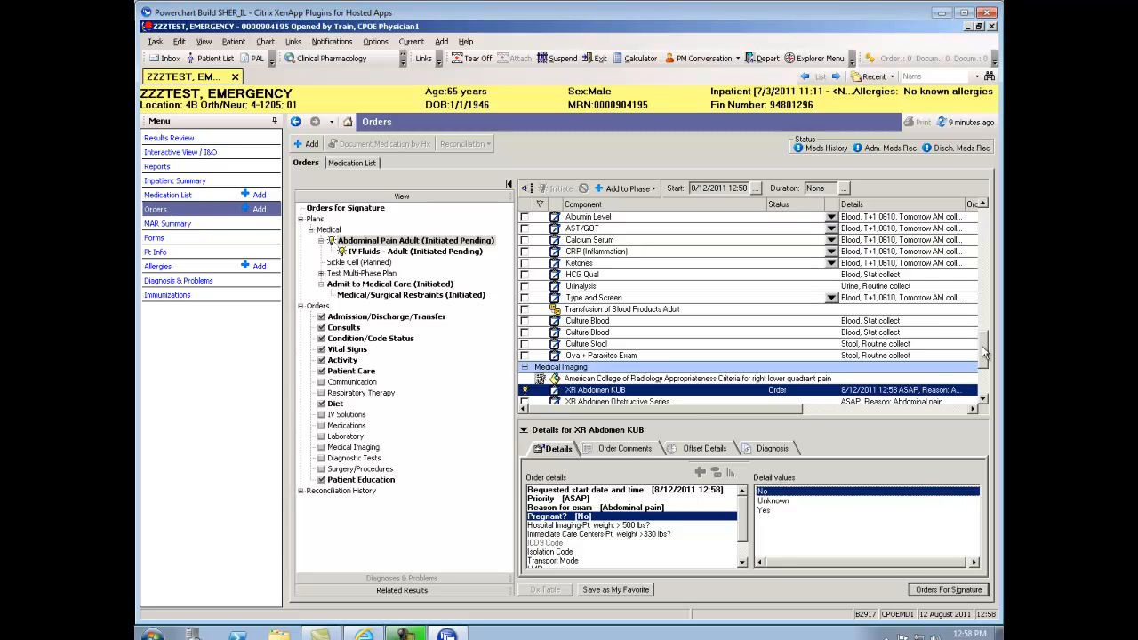
scroll(984, 353, down, 4)
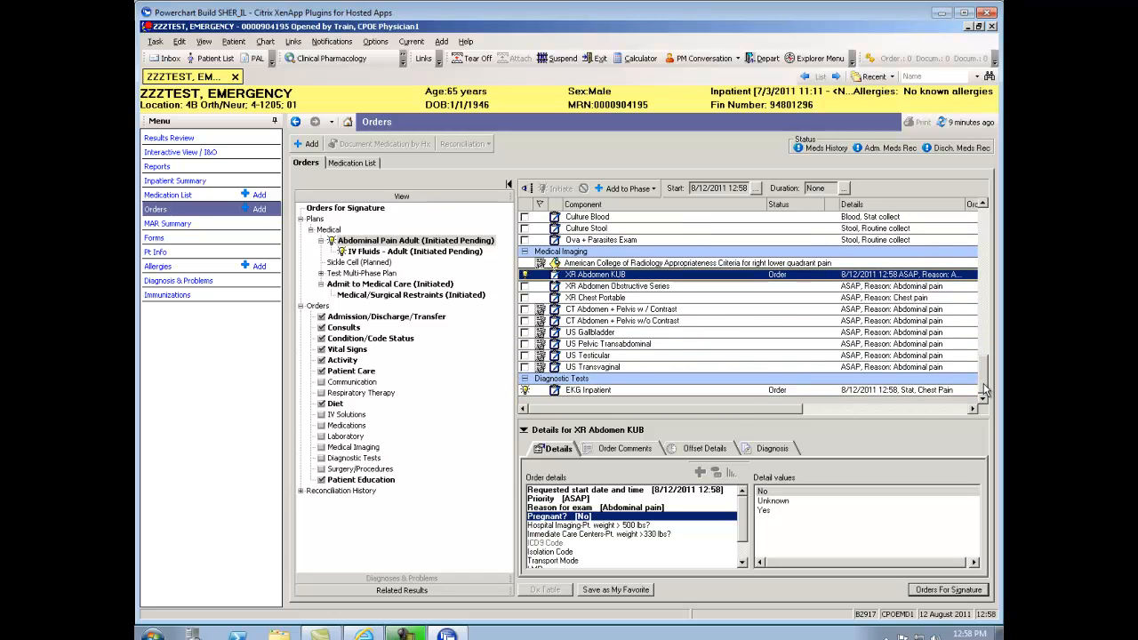
drag(738, 419, 737, 539)
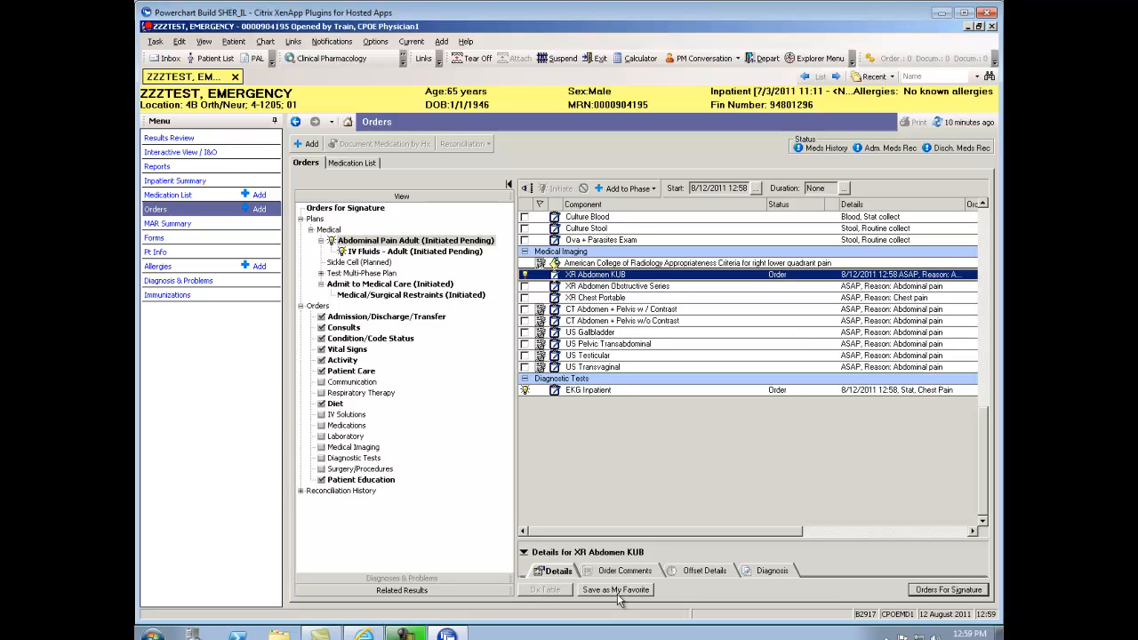
Save the plan as a favorite named with the user's name plus 'Abdominal Pain', acknowledging the levofloxacin warning
click(613, 591)
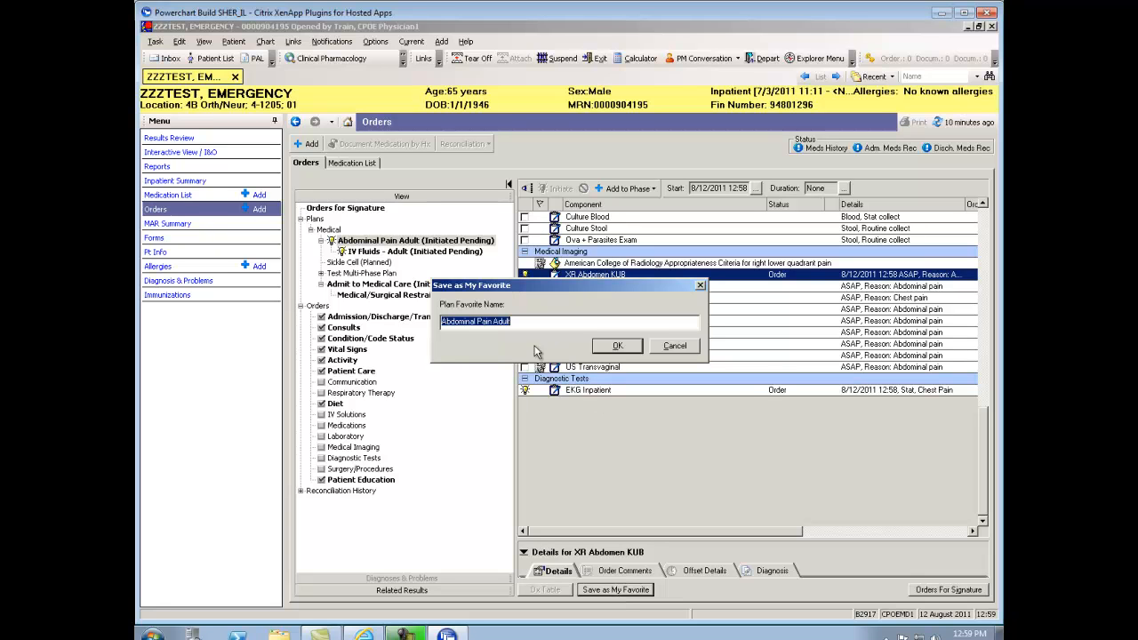
drag(518, 323, 436, 328)
text(Lori Hint)
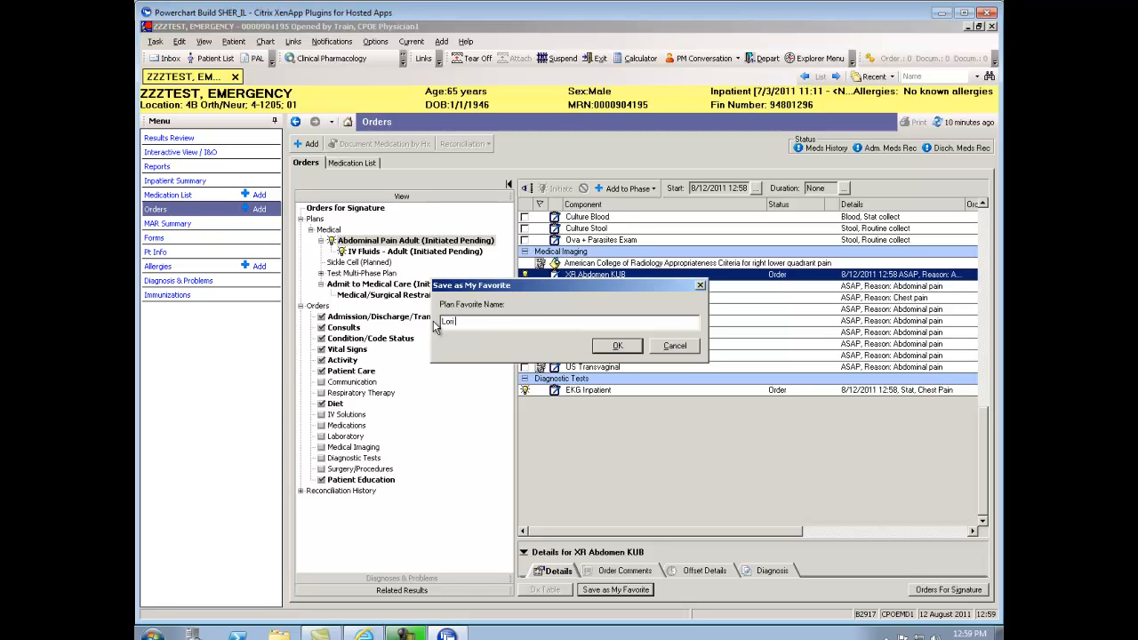
key(BackSpace)
key(BackSpace)
key(BackSpace)
key(BackSpace)
key(BackSpace)
key(BackSpace)
text(i Abdominal Pain)
click(618, 347)
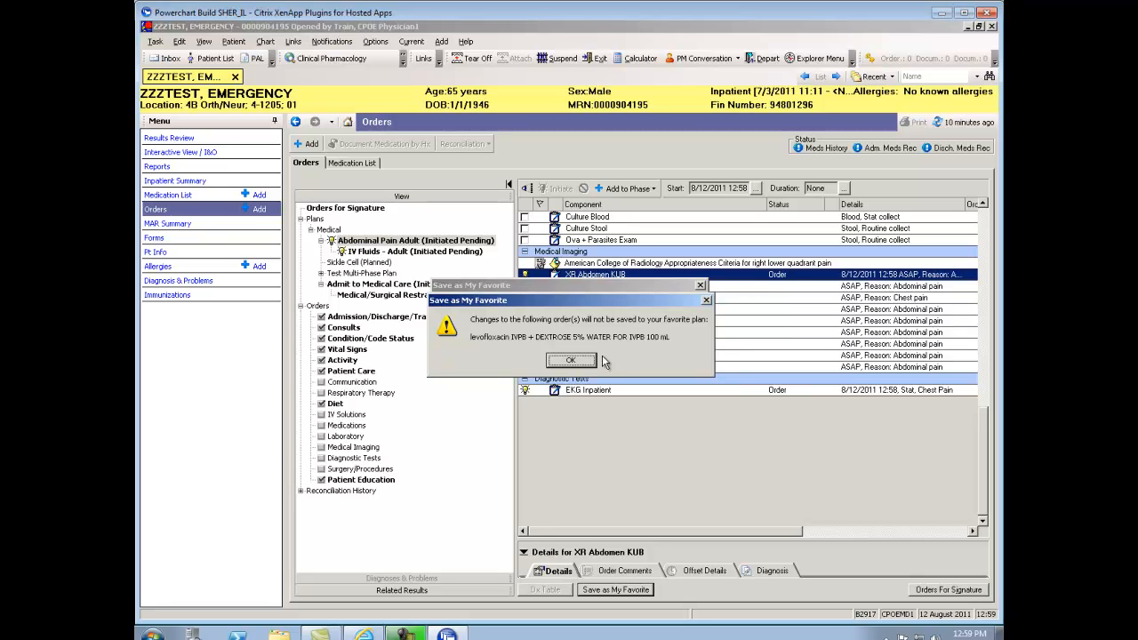
click(571, 361)
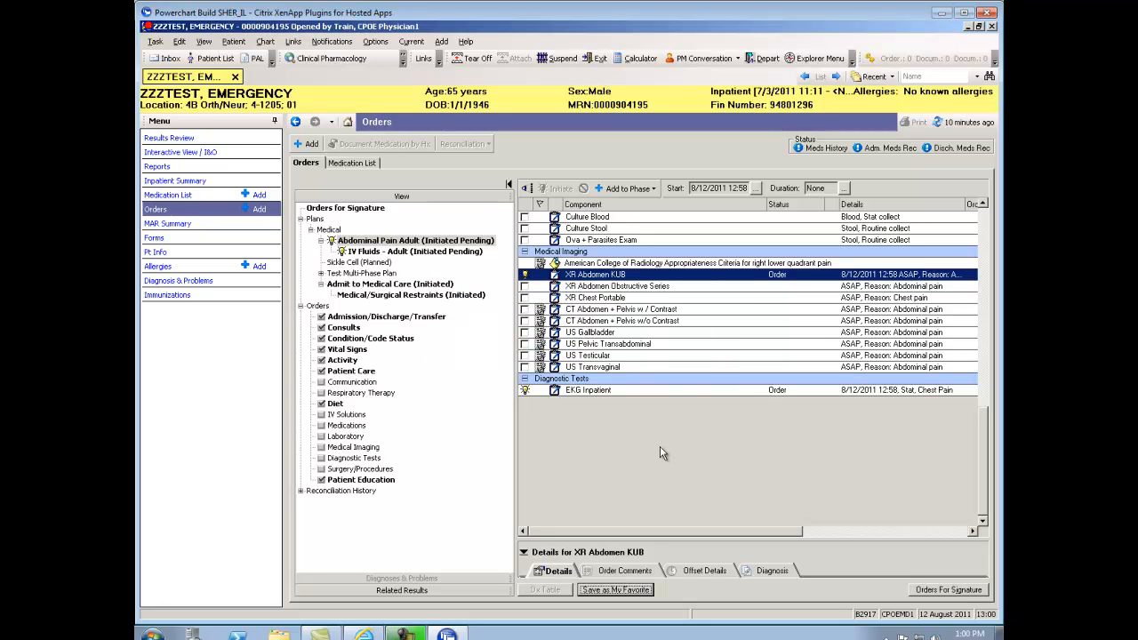
Sign the pending orders and refresh so the plan and IV Fluids - Adult subphase show Initiated
click(956, 596)
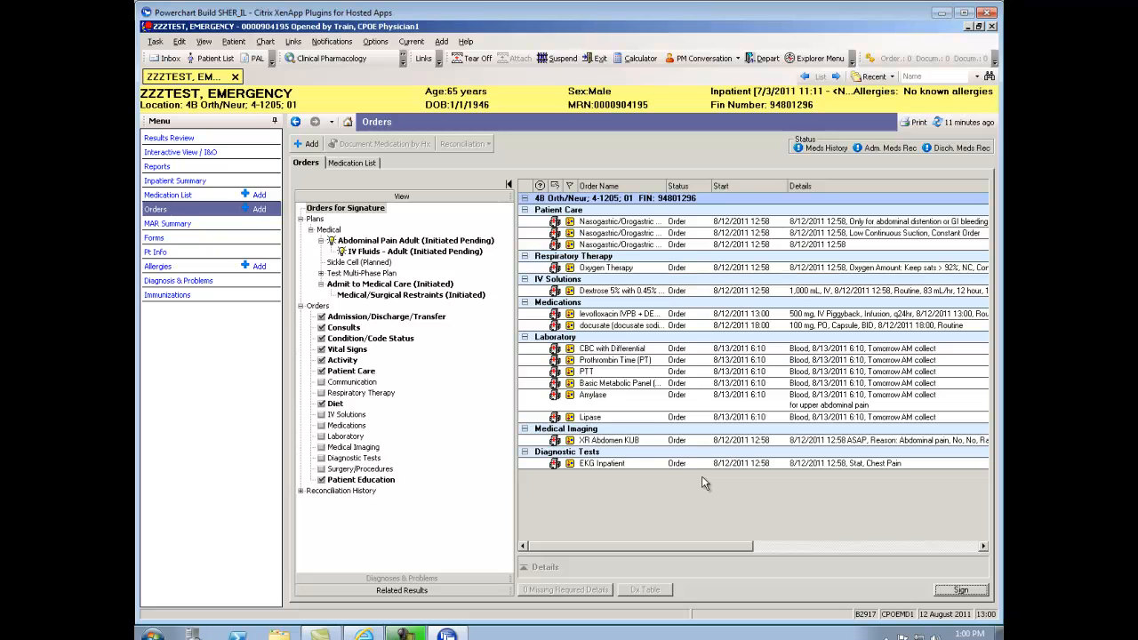
click(958, 591)
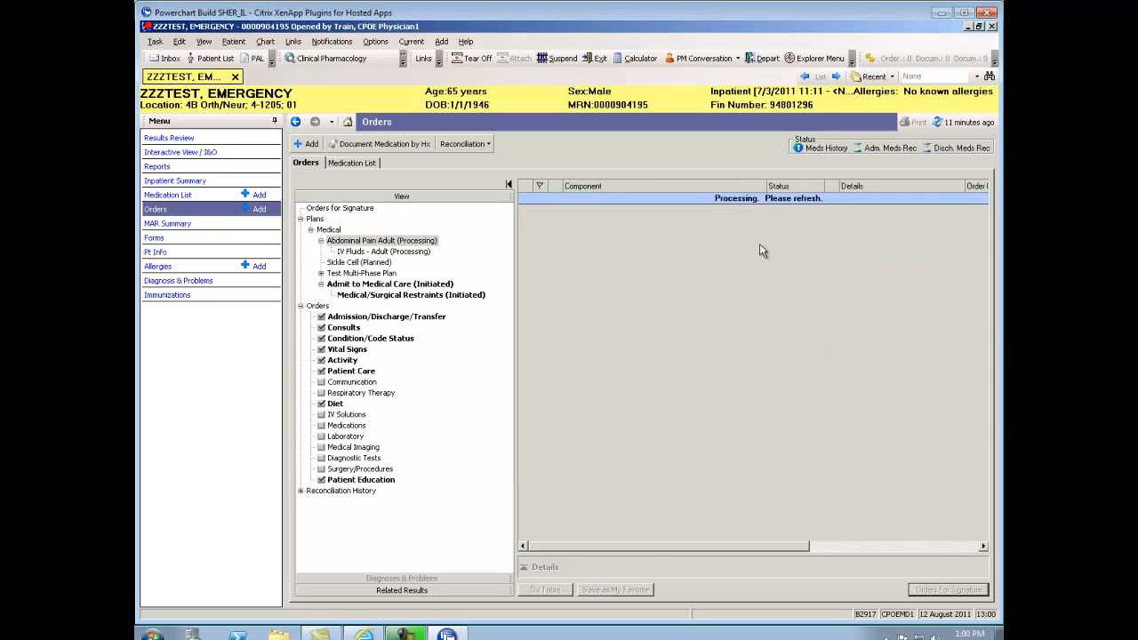
click(960, 126)
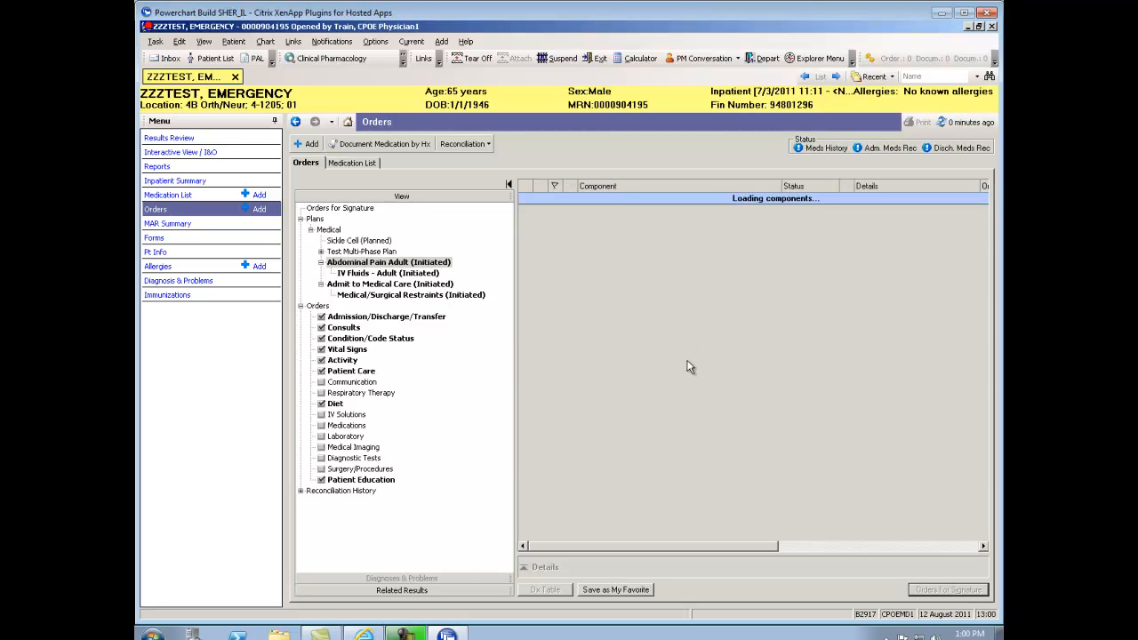